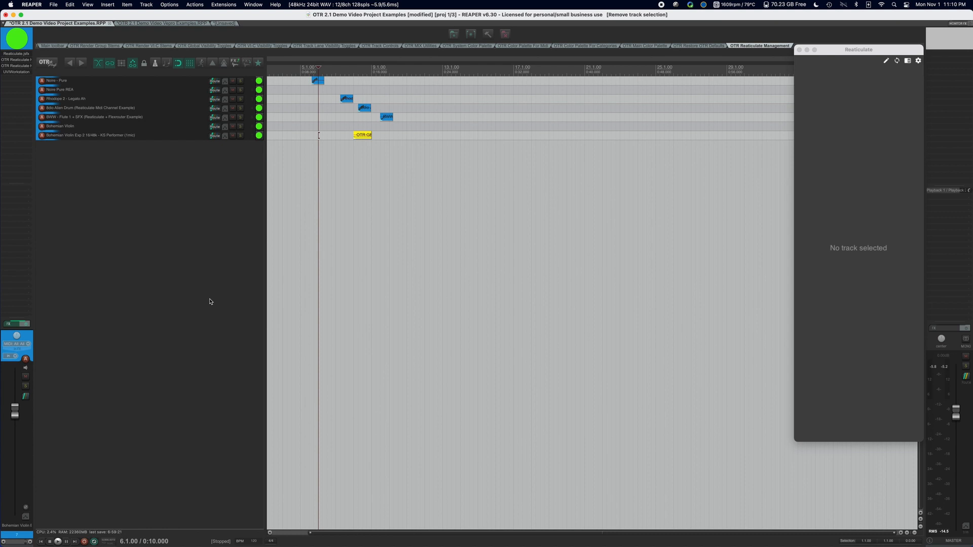
Go through the tracks from Noire - Pure to the last Bohemian Violin track, examining their Reaticulate articulation lists, and return to Rhodope 2 - Legato Ah.
{"action": "left_click", "coordinate": [142, 84]}
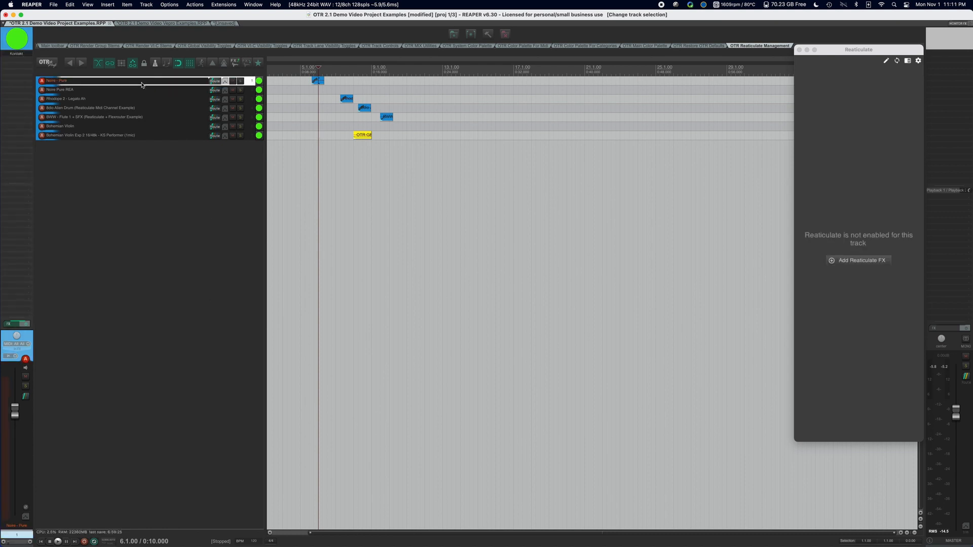
{"action": "left_click", "coordinate": [142, 89]}
{"action": "left_click", "coordinate": [140, 99]}
{"action": "left_click", "coordinate": [139, 108]}
{"action": "left_click", "coordinate": [137, 117]}
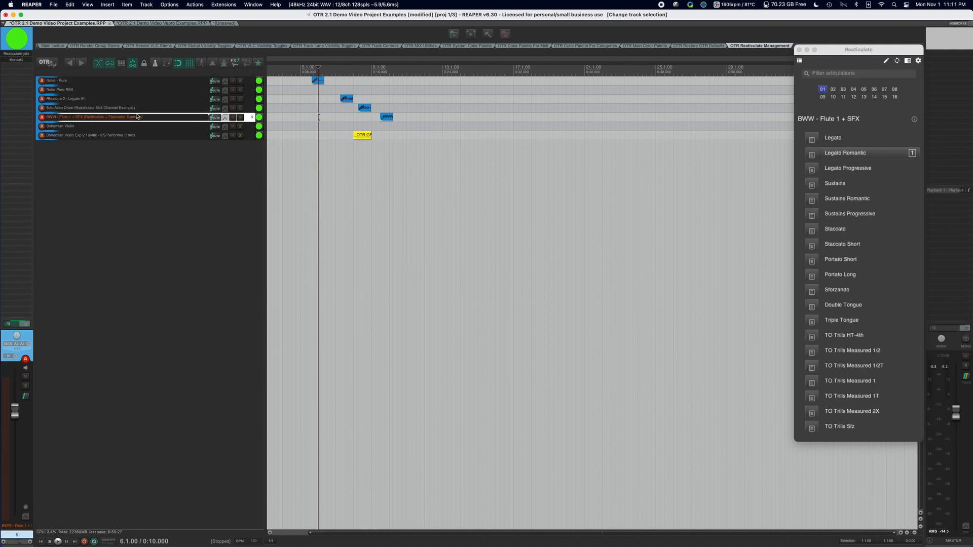
{"action": "left_click", "coordinate": [137, 126]}
{"action": "left_click", "coordinate": [136, 135]}
{"action": "left_click", "coordinate": [135, 107]}
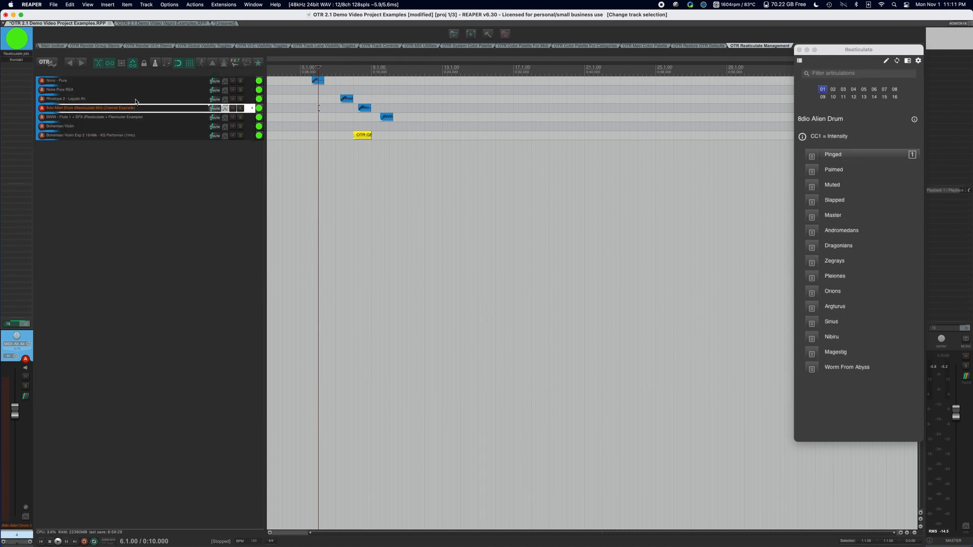
{"action": "left_click", "coordinate": [136, 100]}
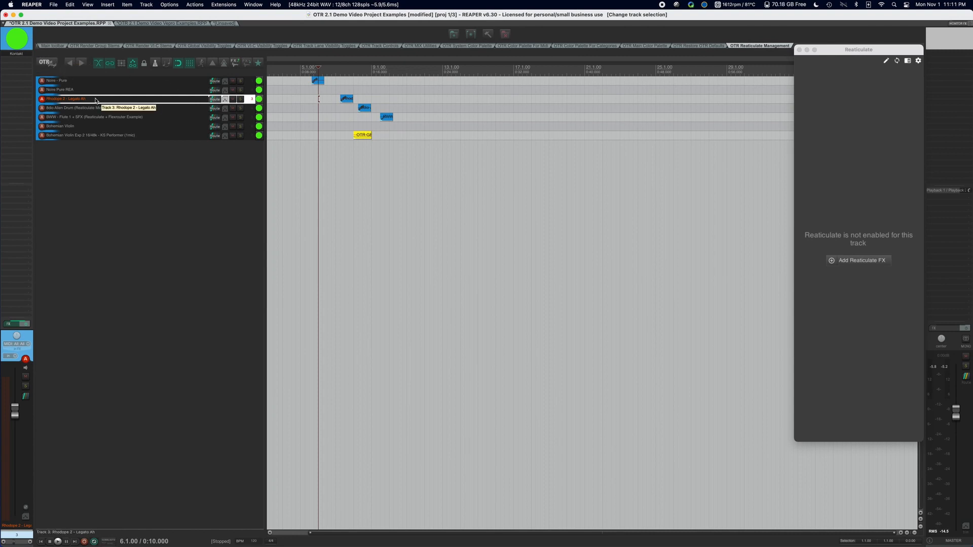
Freeze and unfreeze the Rhodope 2 - Legato Ah track.
{"action": "key", "text": "o"}
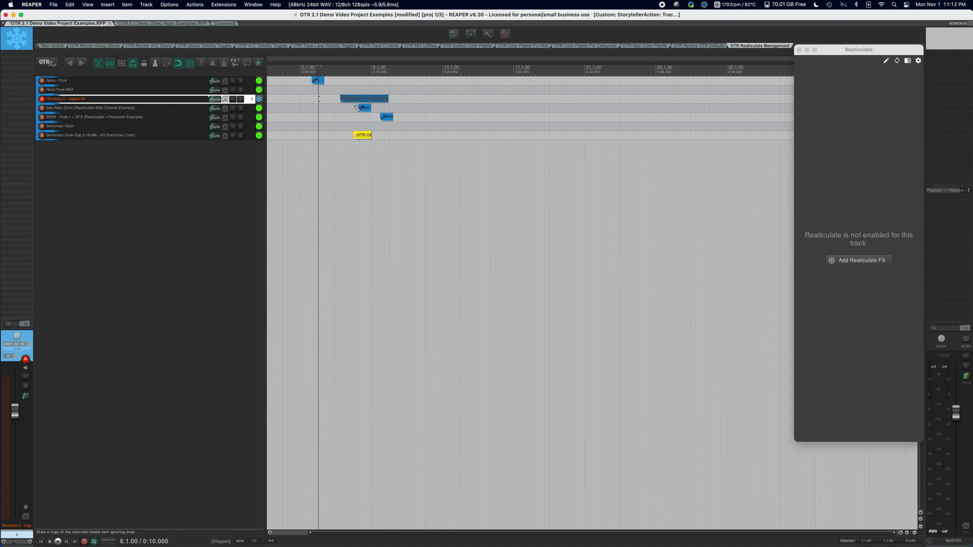
{"action": "scroll", "coordinate": [355, 105], "scroll_direction": "up", "scroll_amount": 5}
{"action": "scroll", "coordinate": [355, 106], "scroll_direction": "down", "scroll_amount": 5}
{"action": "scroll", "coordinate": [354, 105], "scroll_direction": "down", "scroll_amount": 3}
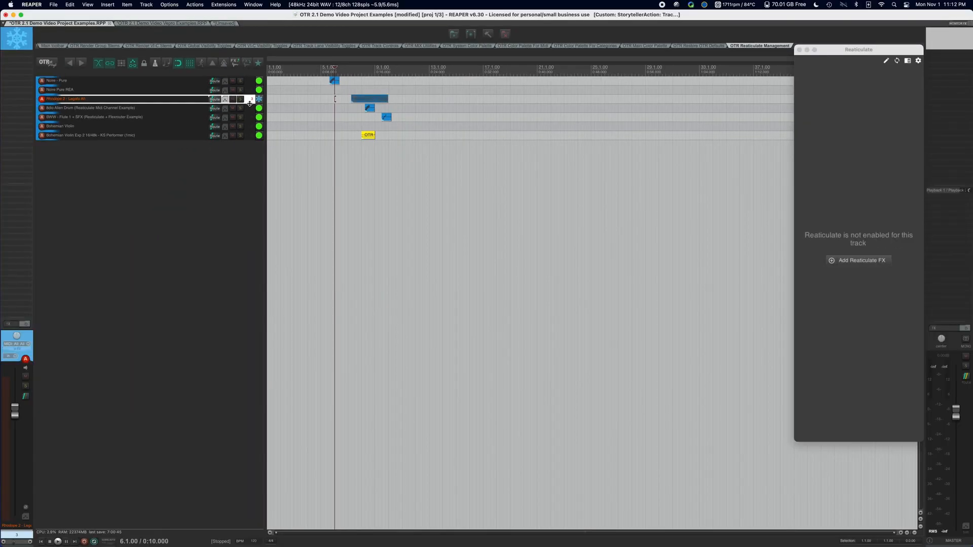
{"action": "key", "text": "shift+f"}
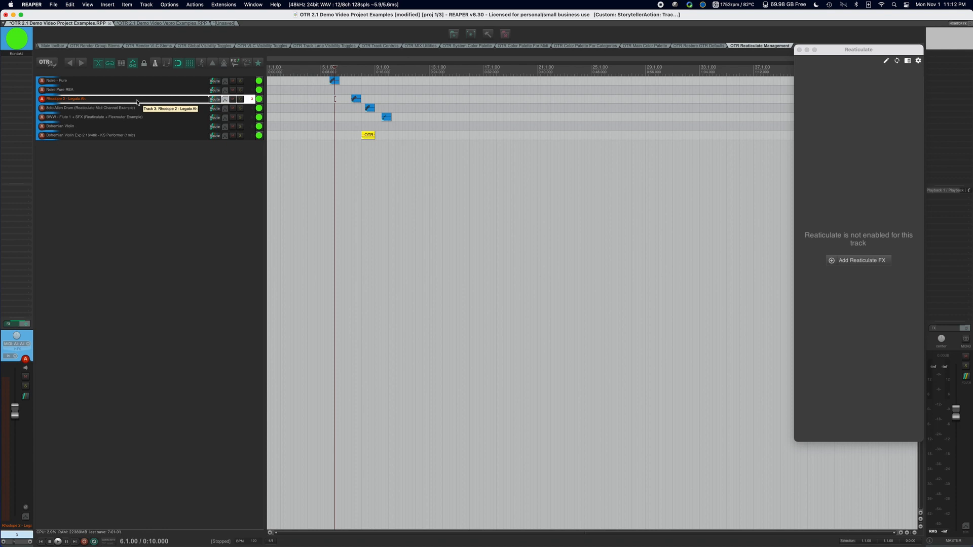
View the instrument plugin of the Rhodope 2 - Legato Ah track and close its window.
{"action": "left_click", "coordinate": [122, 107]}
{"action": "left_click", "coordinate": [102, 98]}
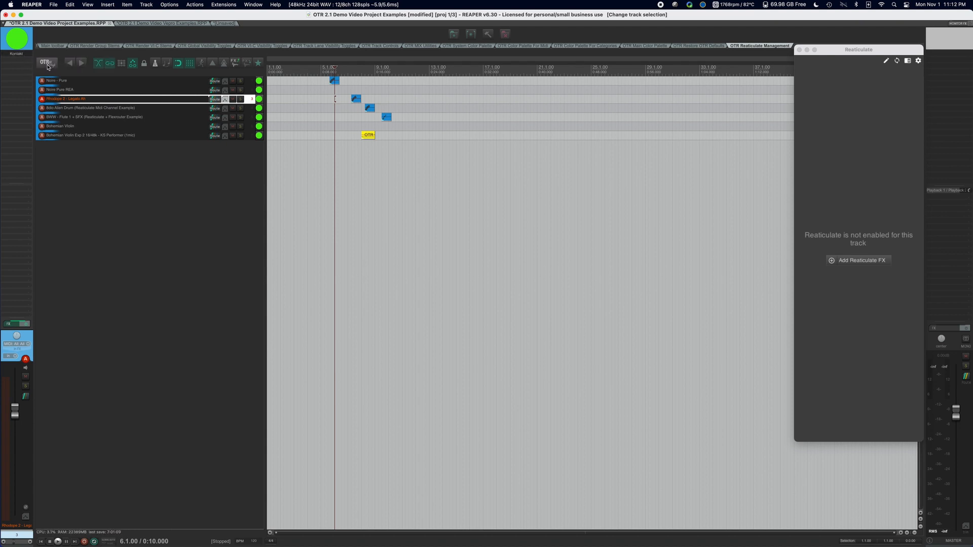
{"action": "left_click", "coordinate": [18, 53]}
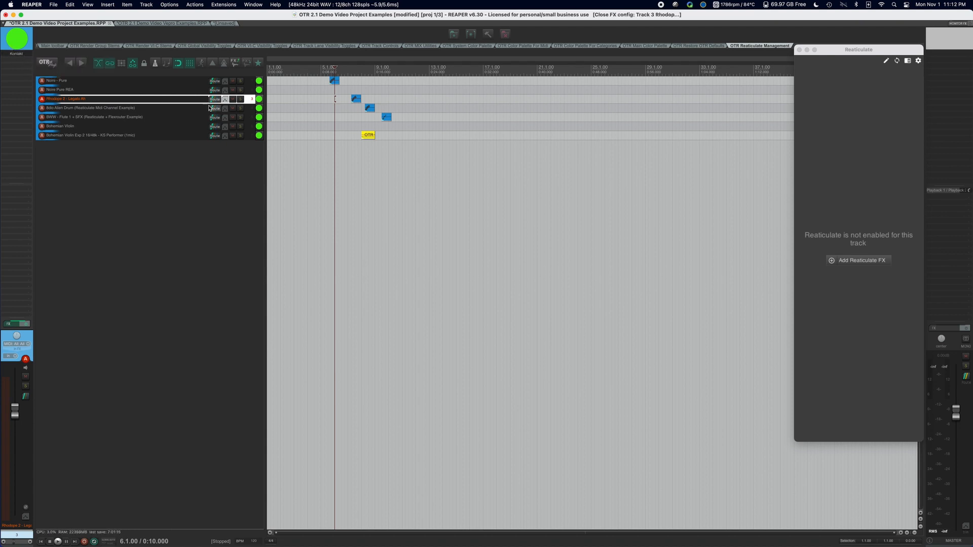
Assign the Noire - Pure and Noire Pure REA tracks together to VEPro Server (Generic).
{"action": "left_click", "coordinate": [162, 83]}
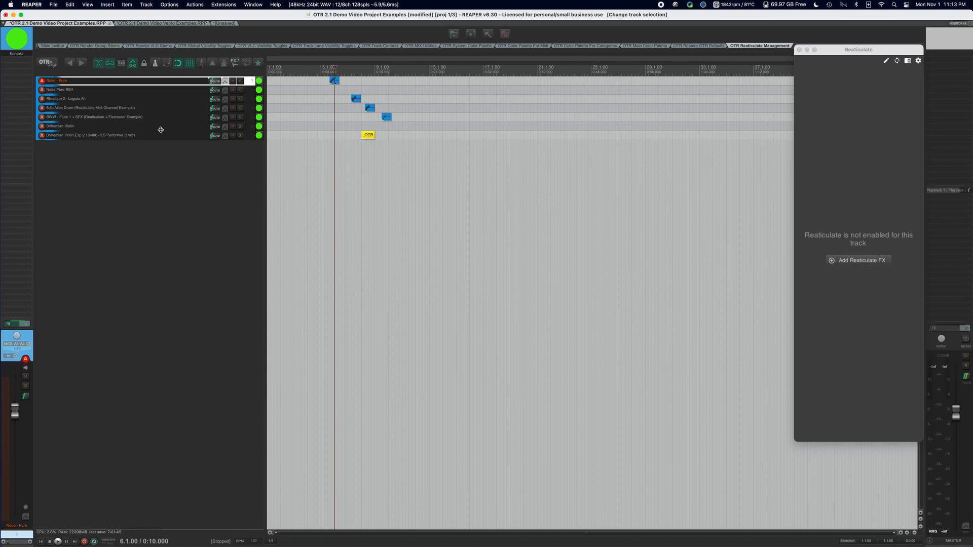
{"action": "left_click", "coordinate": [143, 94], "text": "shift"}
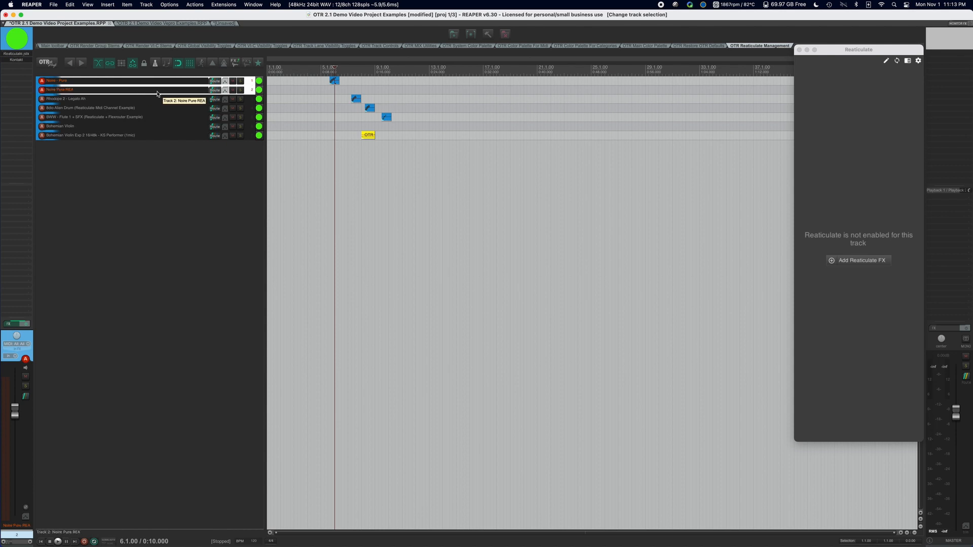
{"action": "right_click", "coordinate": [158, 93]}
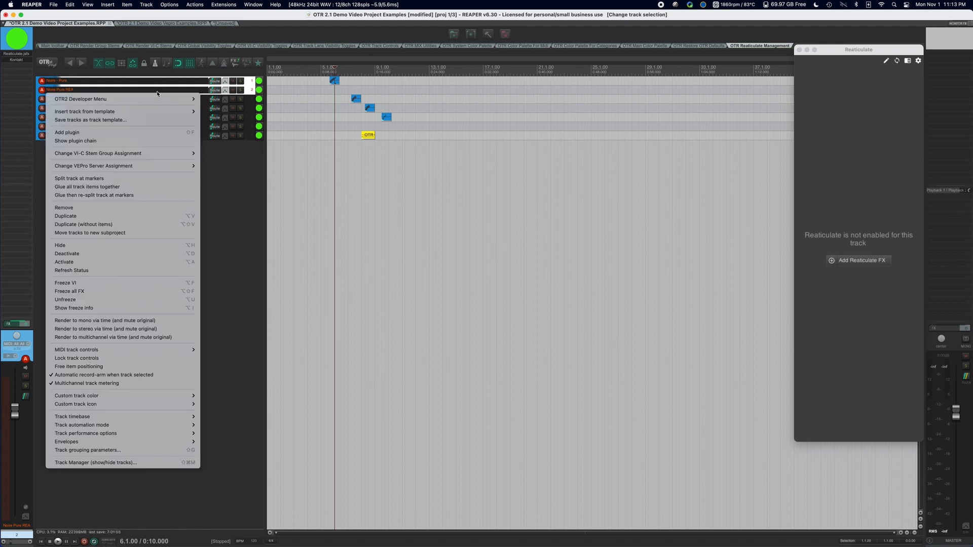
{"action": "mouse_move", "coordinate": [142, 167]}
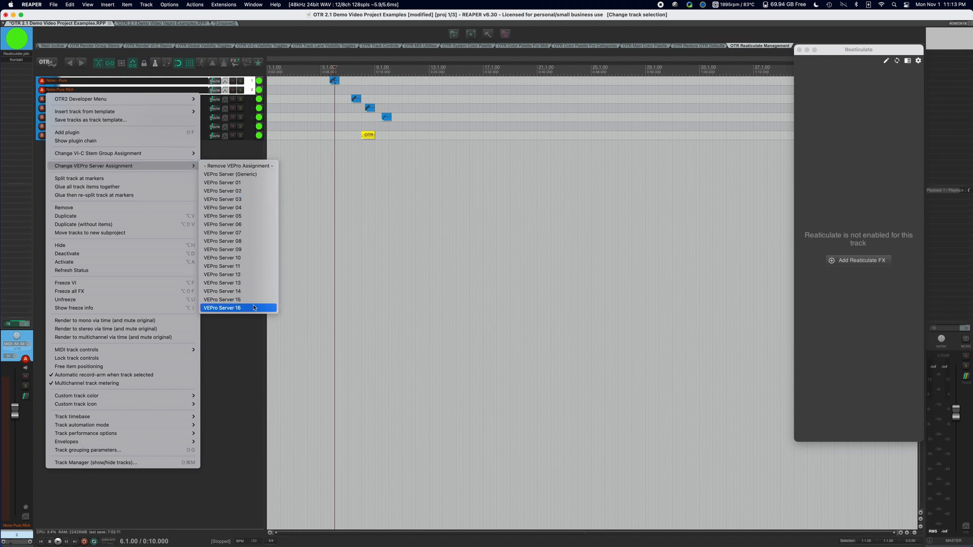
{"action": "left_click", "coordinate": [265, 174]}
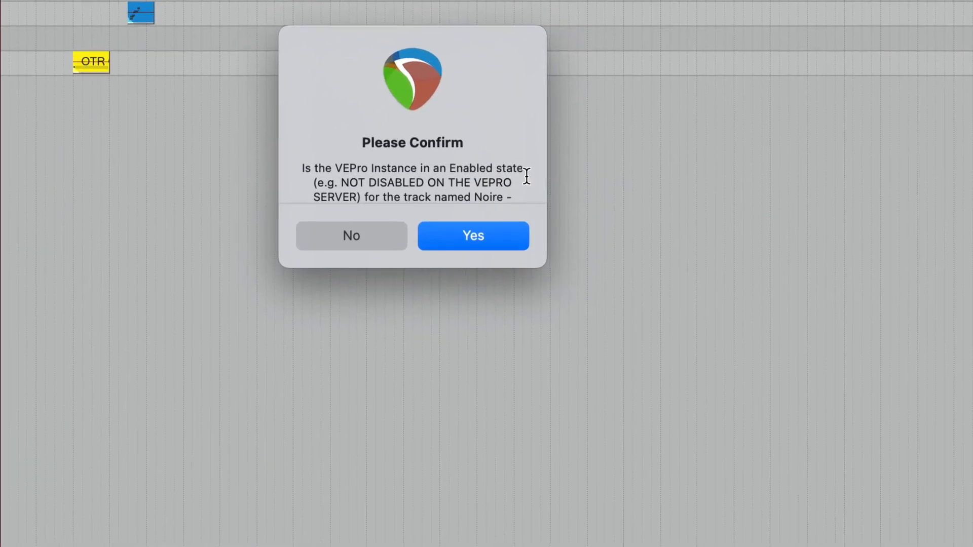
Read the VEPro instance question and confirm the enabled state for both Noire tracks.
{"action": "scroll", "coordinate": [501, 177], "scroll_direction": "down", "scroll_amount": 3}
{"action": "scroll", "coordinate": [502, 176], "scroll_direction": "up", "scroll_amount": 3}
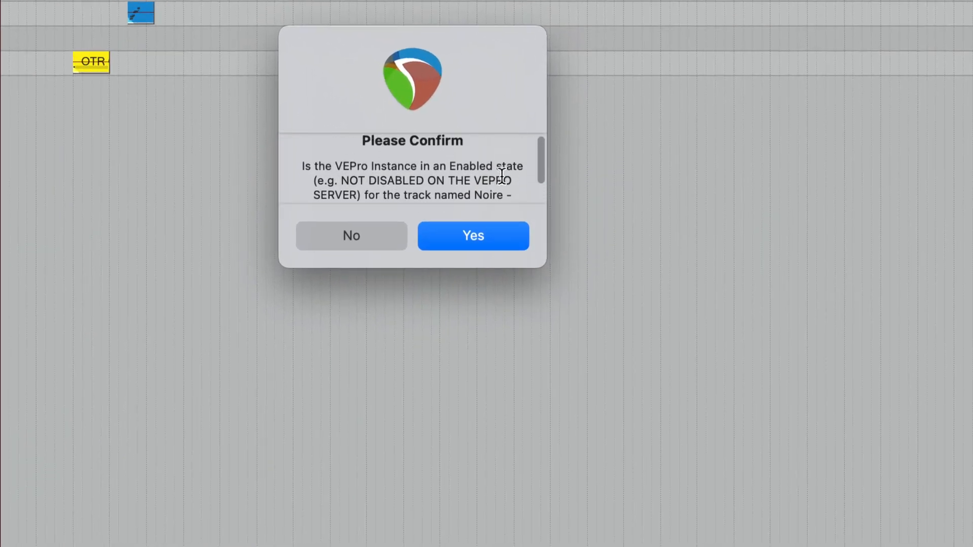
{"action": "scroll", "coordinate": [487, 177], "scroll_direction": "down", "scroll_amount": 3}
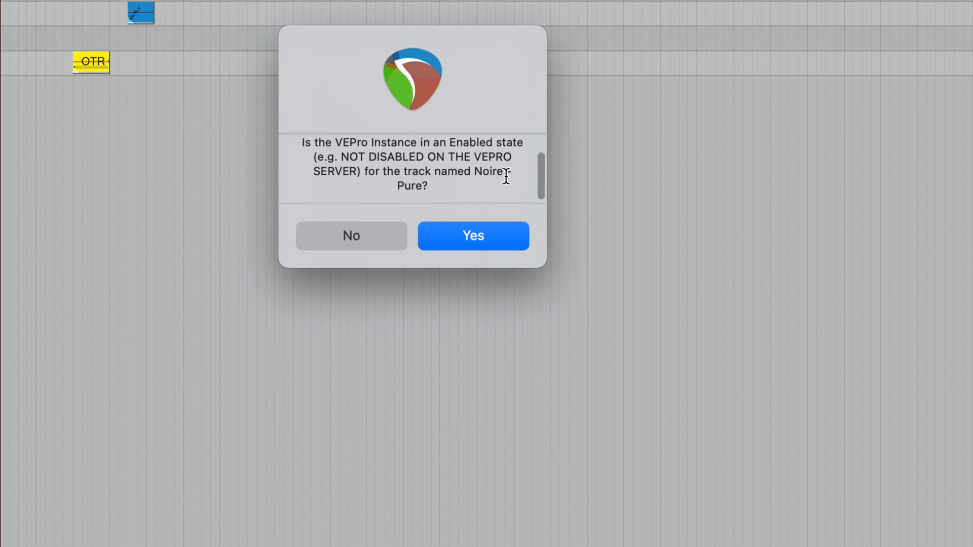
{"action": "scroll", "coordinate": [506, 177], "scroll_direction": "down", "scroll_amount": 1}
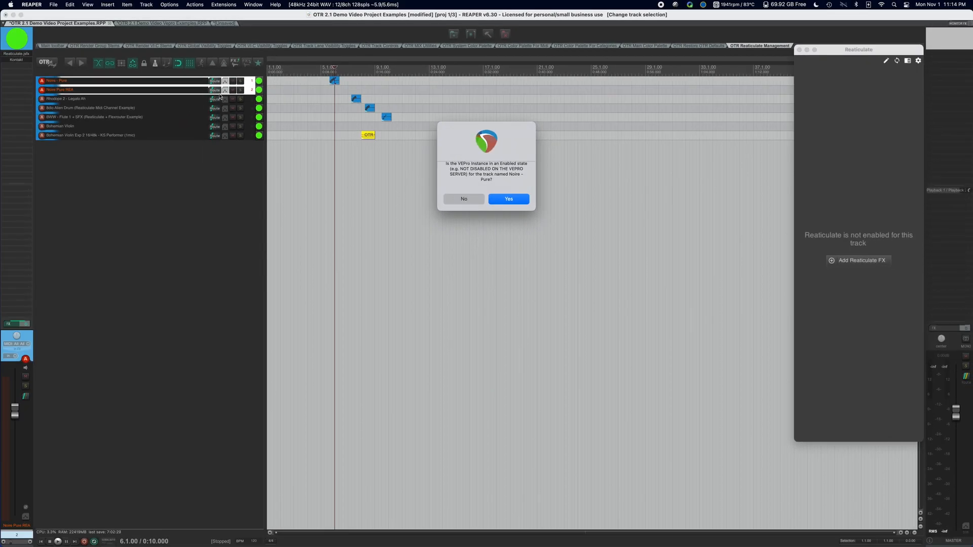
{"action": "scroll", "coordinate": [492, 174], "scroll_direction": "up", "scroll_amount": 3}
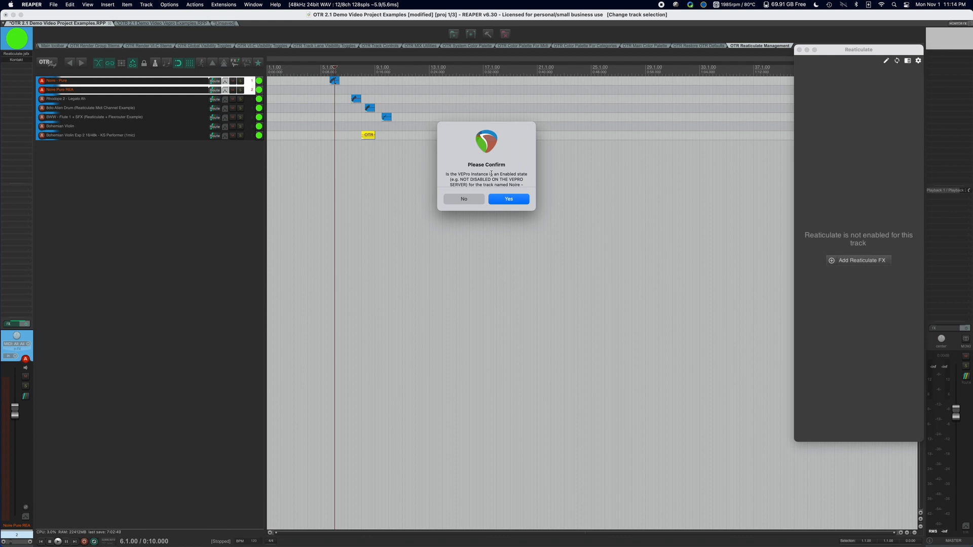
{"action": "scroll", "coordinate": [499, 176], "scroll_direction": "down", "scroll_amount": 3}
{"action": "scroll", "coordinate": [499, 176], "scroll_direction": "up", "scroll_amount": 3}
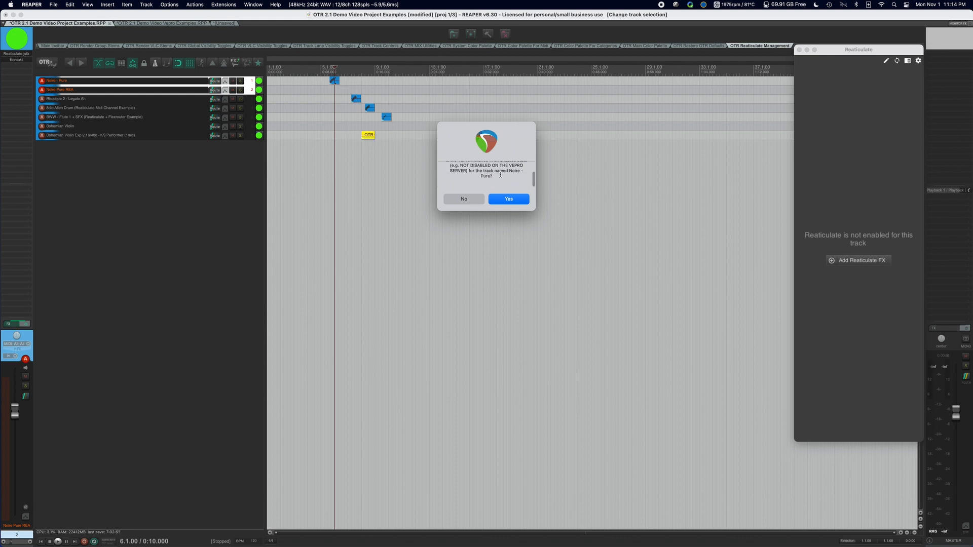
{"action": "left_click", "coordinate": [508, 199]}
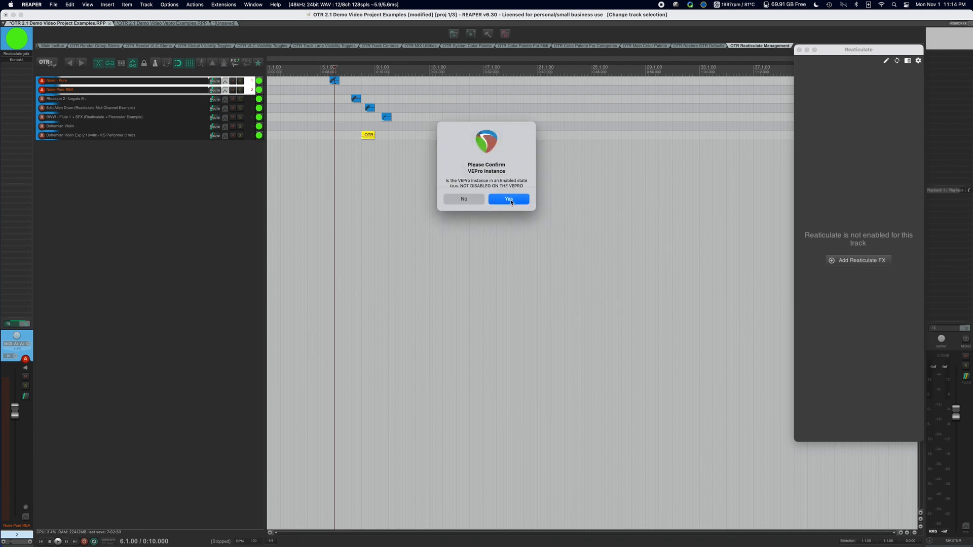
{"action": "left_click", "coordinate": [507, 198]}
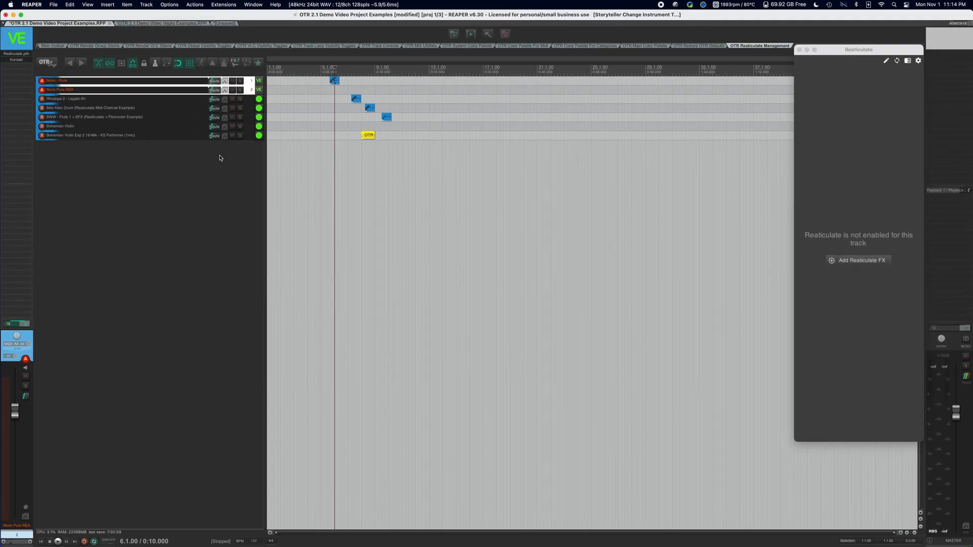
Deactivate only the Noire - Pure track.
{"action": "left_click", "coordinate": [218, 156]}
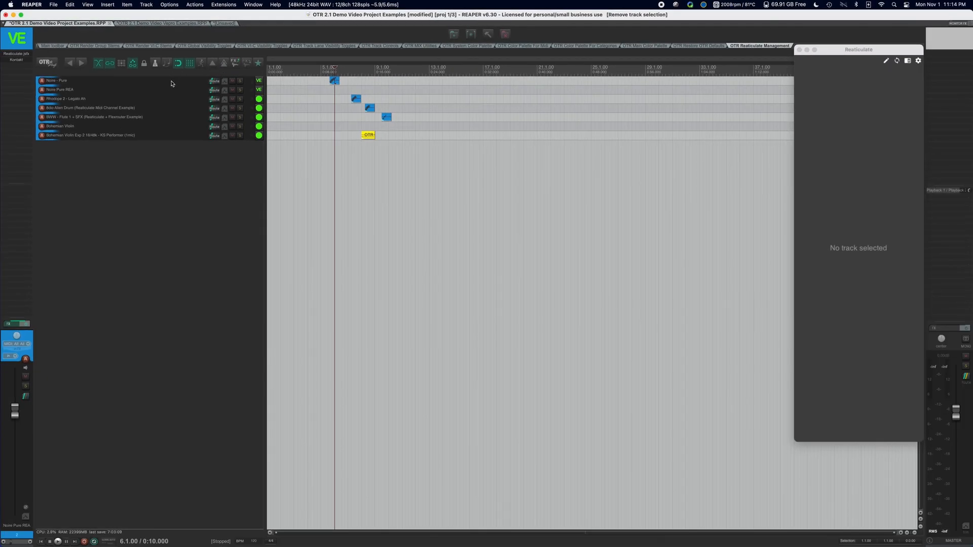
{"action": "left_click", "coordinate": [171, 83]}
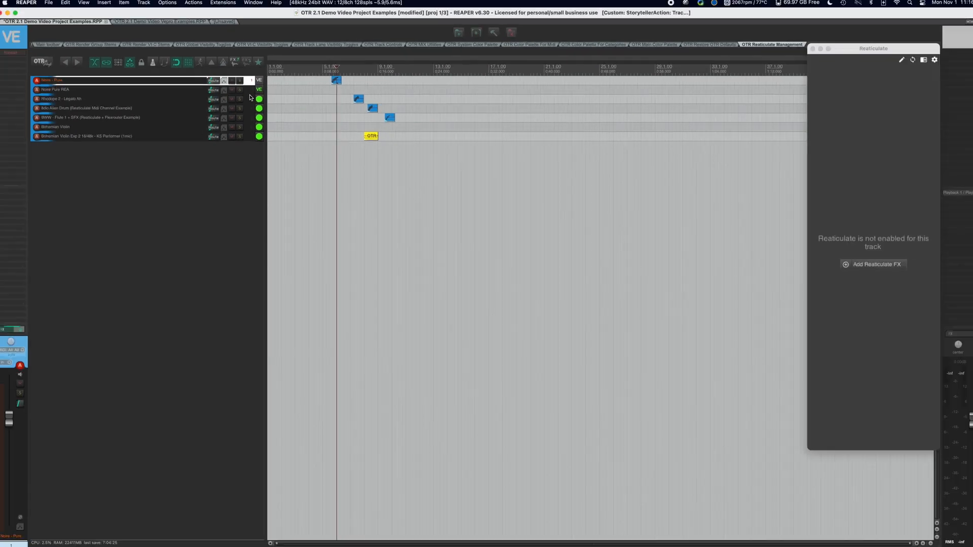
Assign the Rhodope 2 - Legato Ah track to VEPro Server (Generic), answering No to whether its VEPro instance is enabled.
{"action": "left_click", "coordinate": [172, 99]}
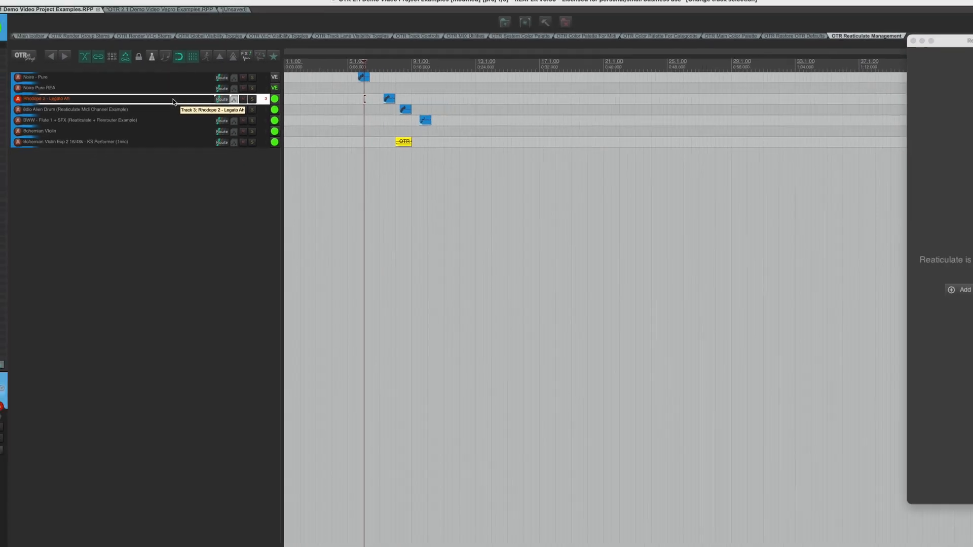
{"action": "left_click", "coordinate": [156, 99]}
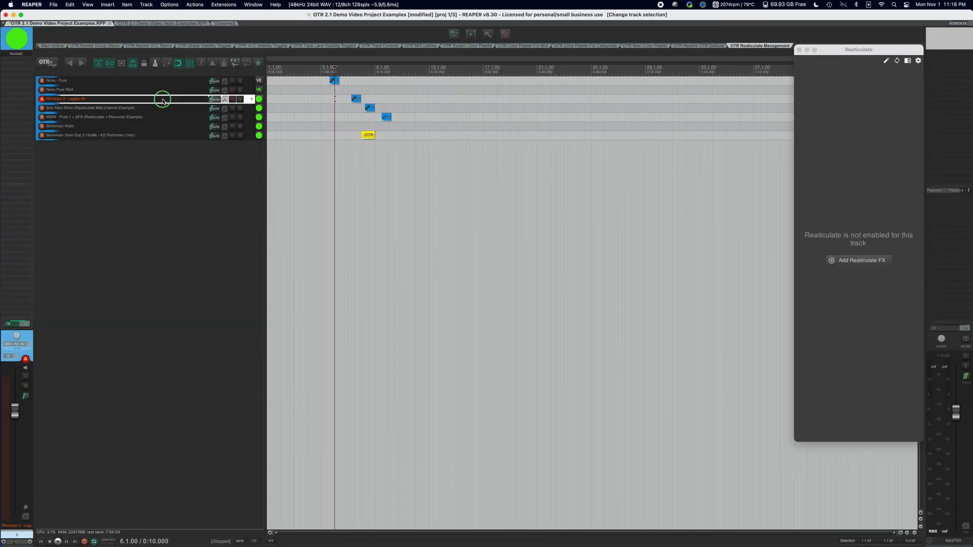
{"action": "right_click", "coordinate": [162, 101]}
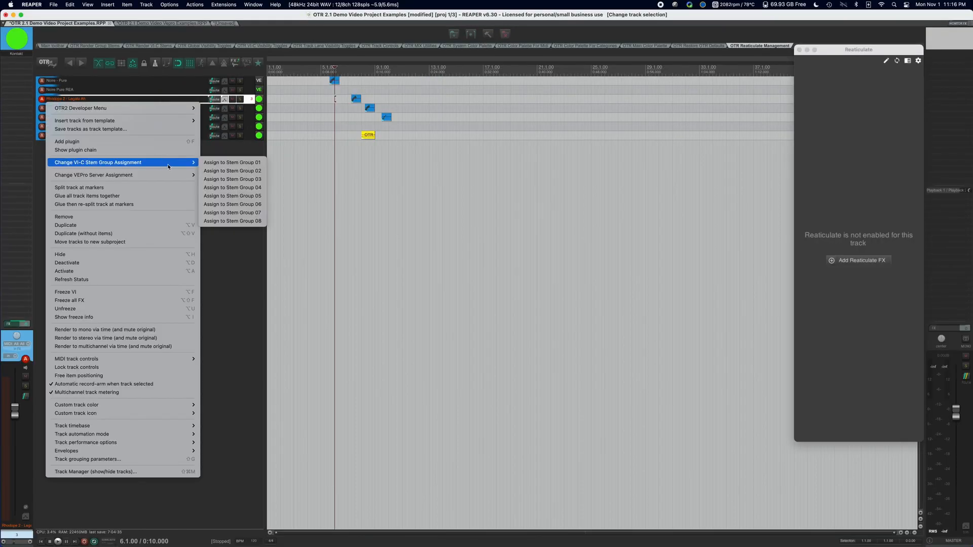
{"action": "mouse_move", "coordinate": [165, 176]}
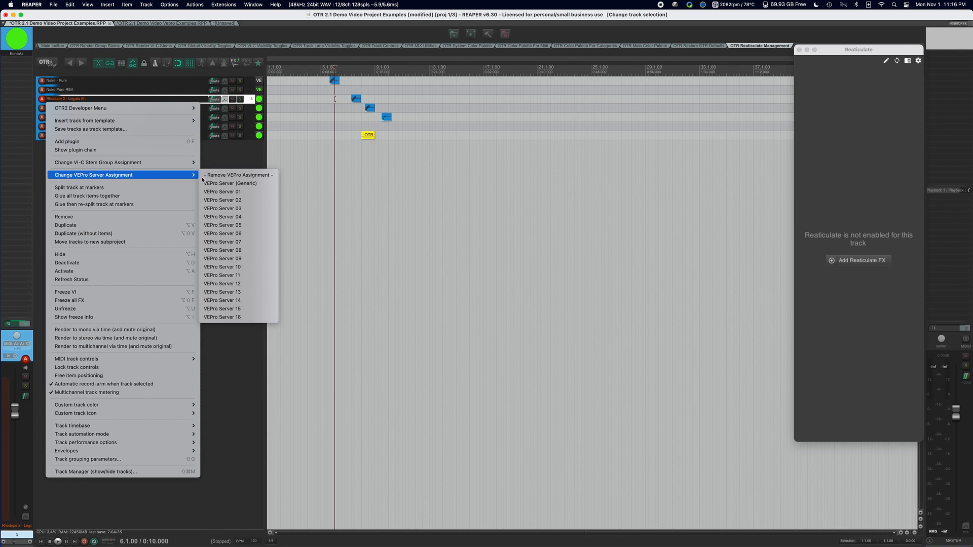
{"action": "left_click", "coordinate": [254, 184]}
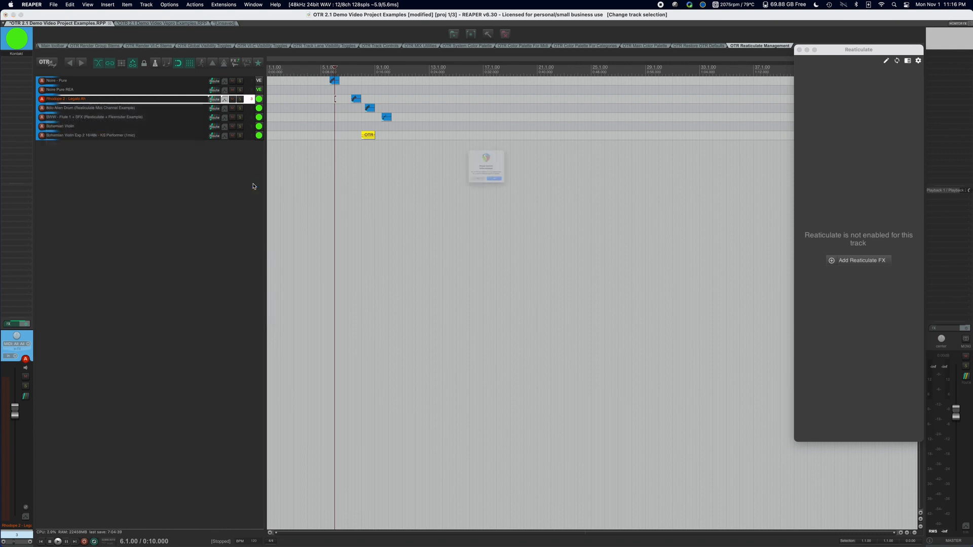
{"action": "scroll", "coordinate": [496, 179], "scroll_direction": "down", "scroll_amount": 3}
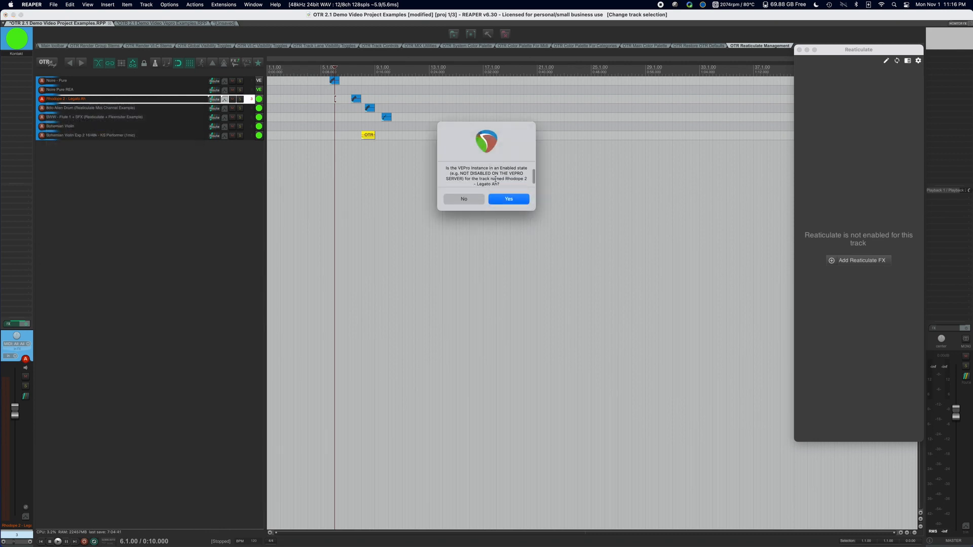
{"action": "scroll", "coordinate": [494, 178], "scroll_direction": "up", "scroll_amount": 3}
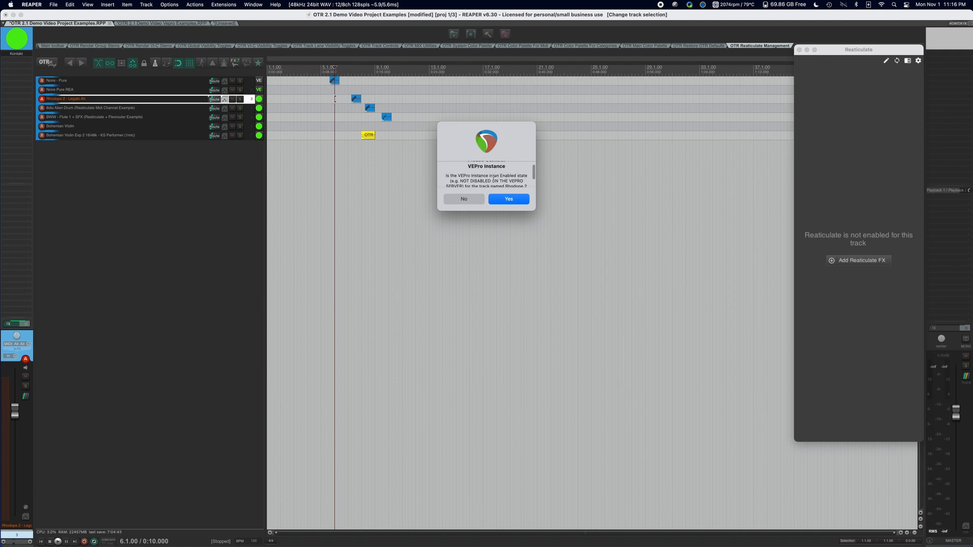
{"action": "left_click", "coordinate": [465, 198]}
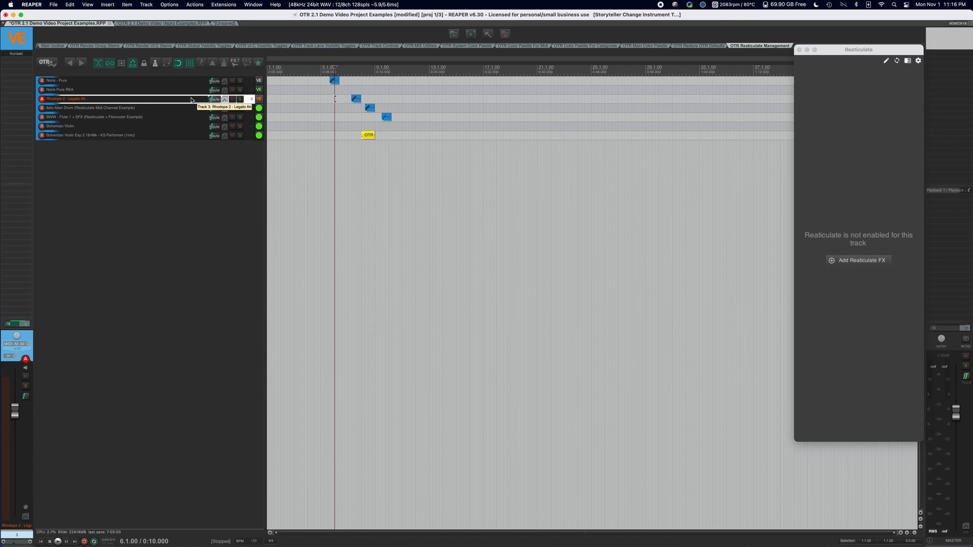
Deactivate the Rhodope 2 - Legato Ah track.
{"action": "key", "text": "o"}
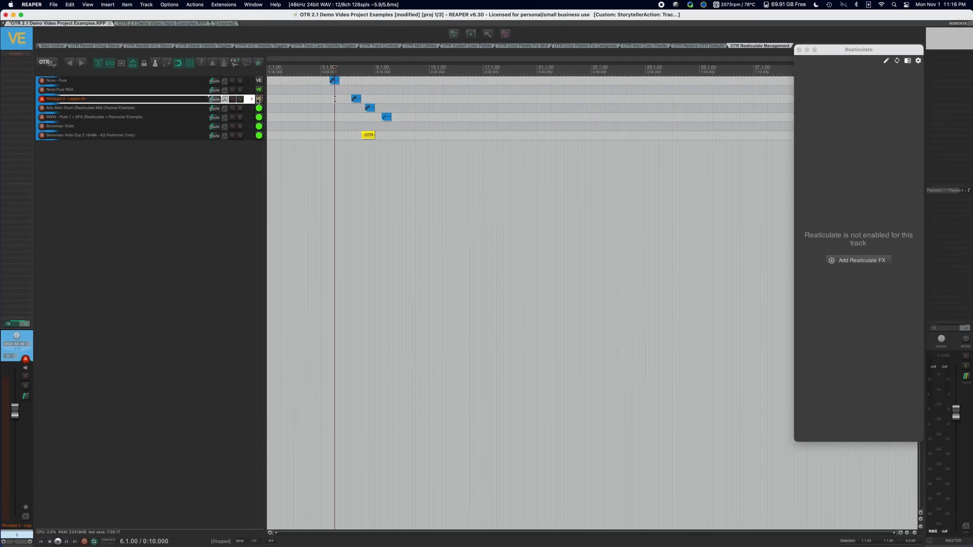
{"action": "left_click", "coordinate": [258, 100]}
{"action": "left_click", "coordinate": [260, 101]}
Try to assign the Rhodope 2 - Legato Ah track to VEPro Server (Generic) again.
{"action": "right_click", "coordinate": [185, 100]}
{"action": "mouse_move", "coordinate": [159, 165]}
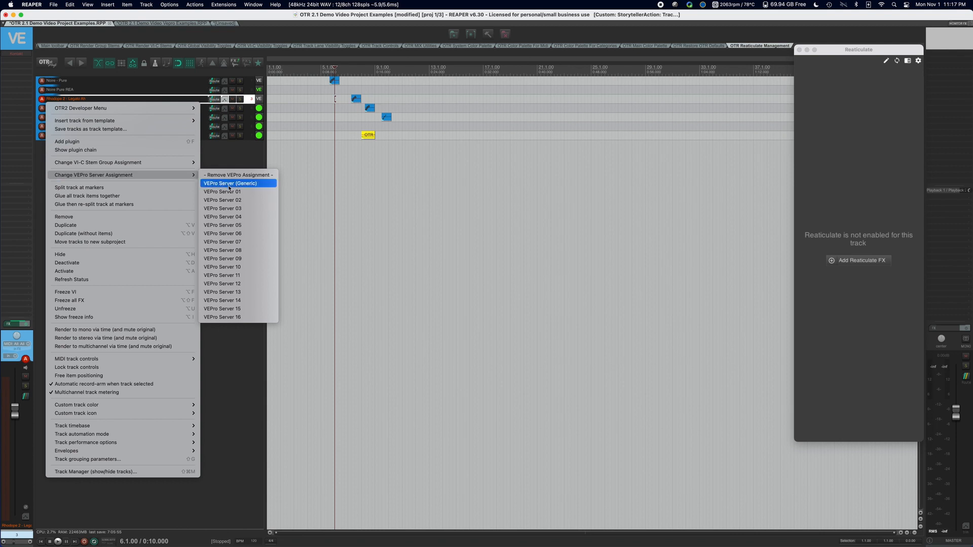
{"action": "left_click", "coordinate": [234, 185]}
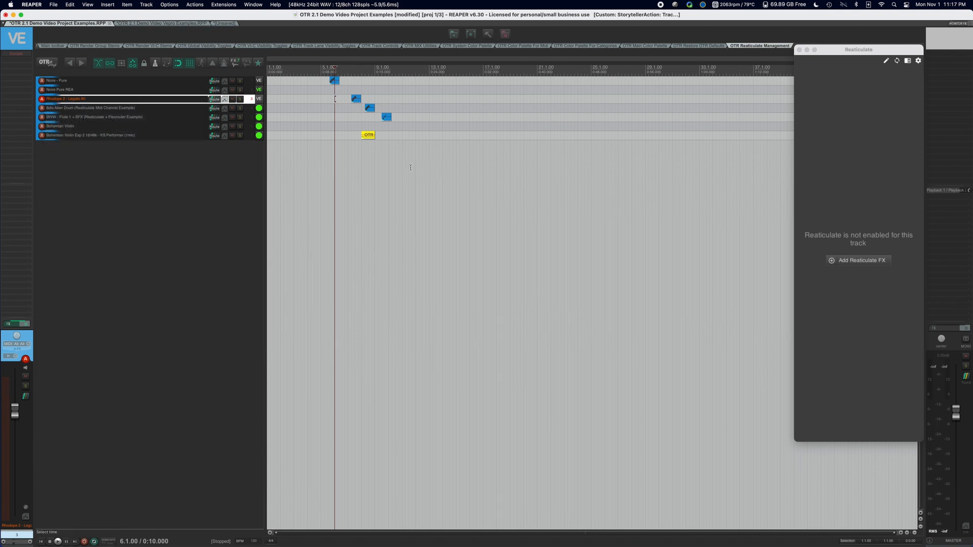
{"action": "right_click", "coordinate": [187, 99]}
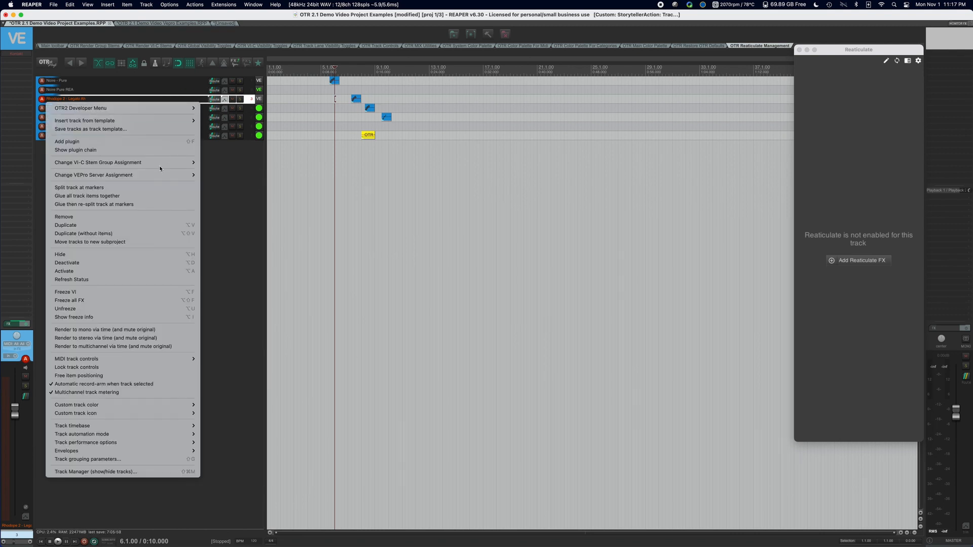
{"action": "mouse_move", "coordinate": [165, 175]}
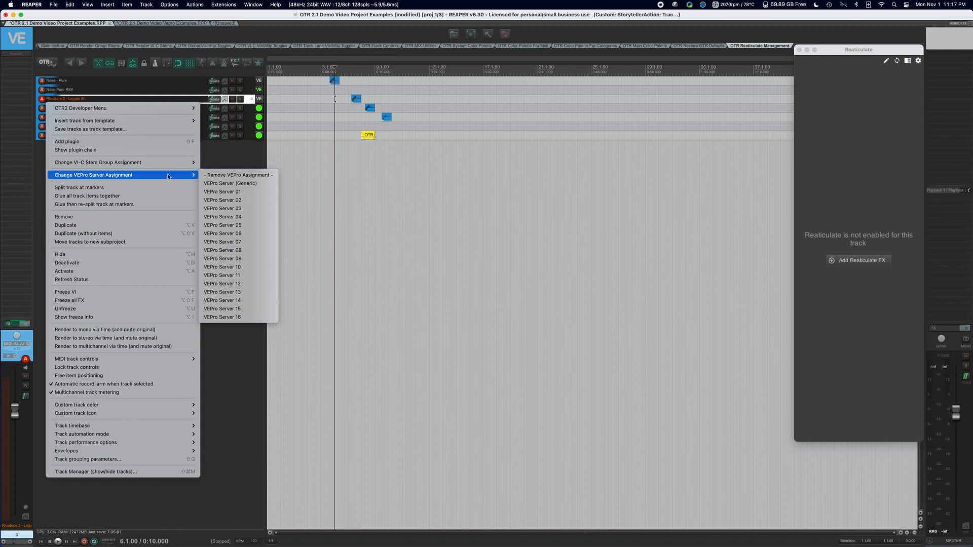
{"action": "left_click", "coordinate": [231, 183]}
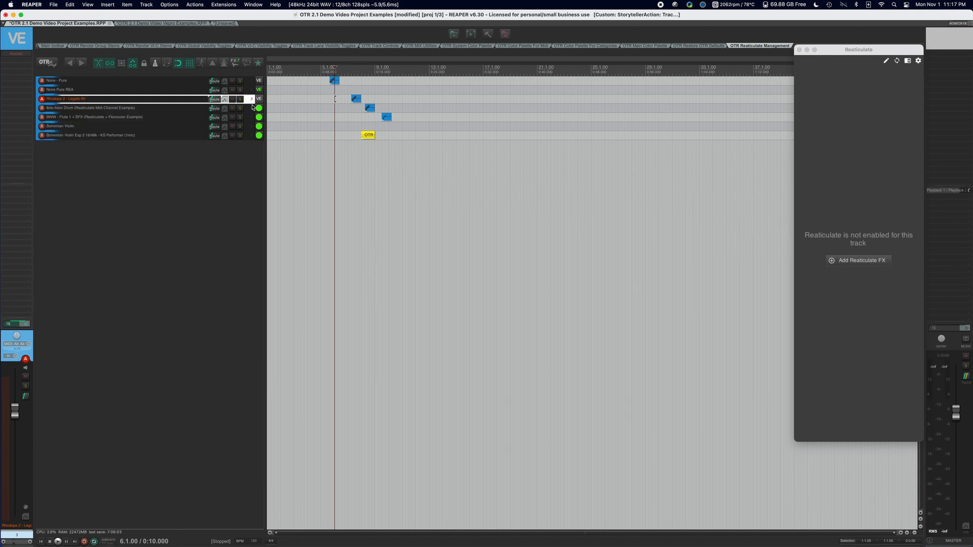
Remove the VEPro server assignment from the Rhodope 2 - Legato Ah track.
{"action": "right_click", "coordinate": [193, 101]}
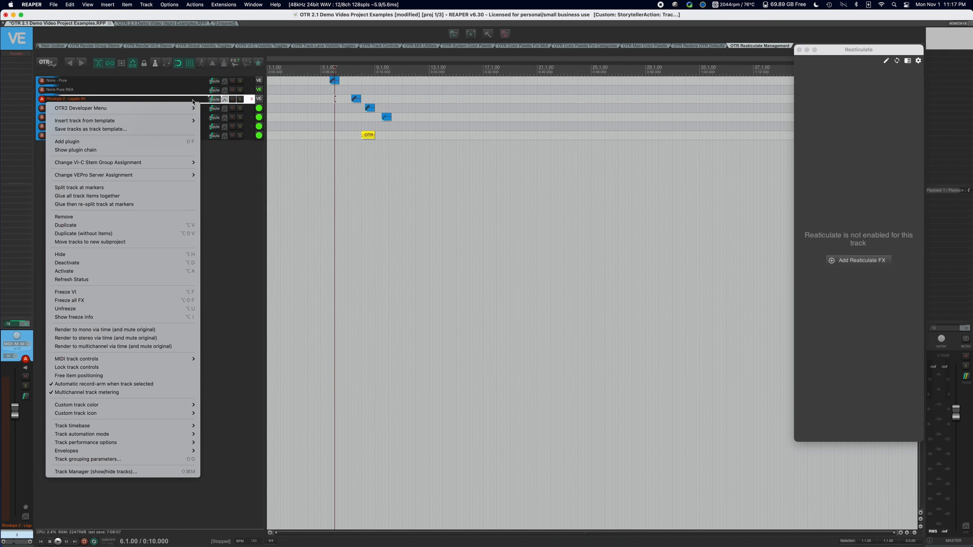
{"action": "mouse_move", "coordinate": [192, 165]}
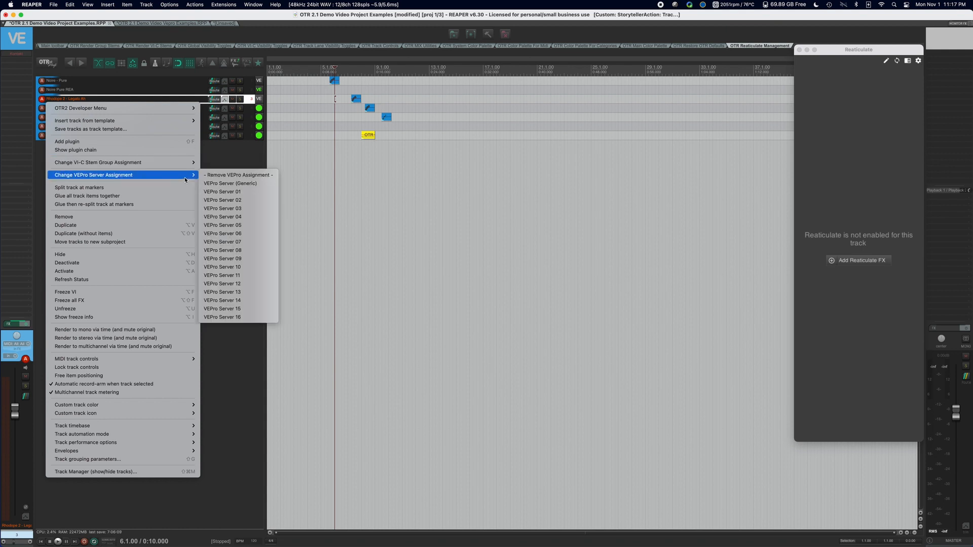
{"action": "left_click", "coordinate": [215, 175]}
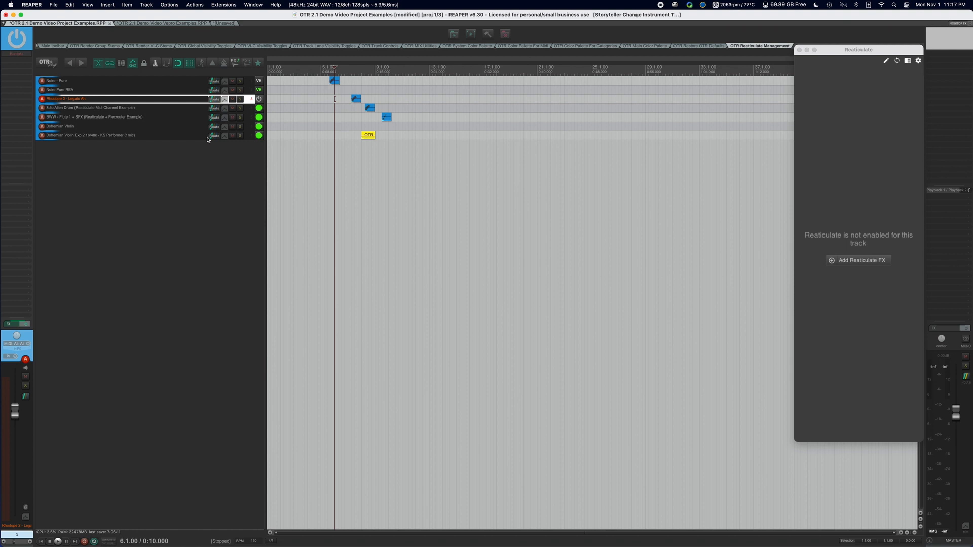
Reassign the Rhodope 2 - Legato Ah track to VEPro Server (Generic), reading the instance question and answering No.
{"action": "right_click", "coordinate": [197, 102]}
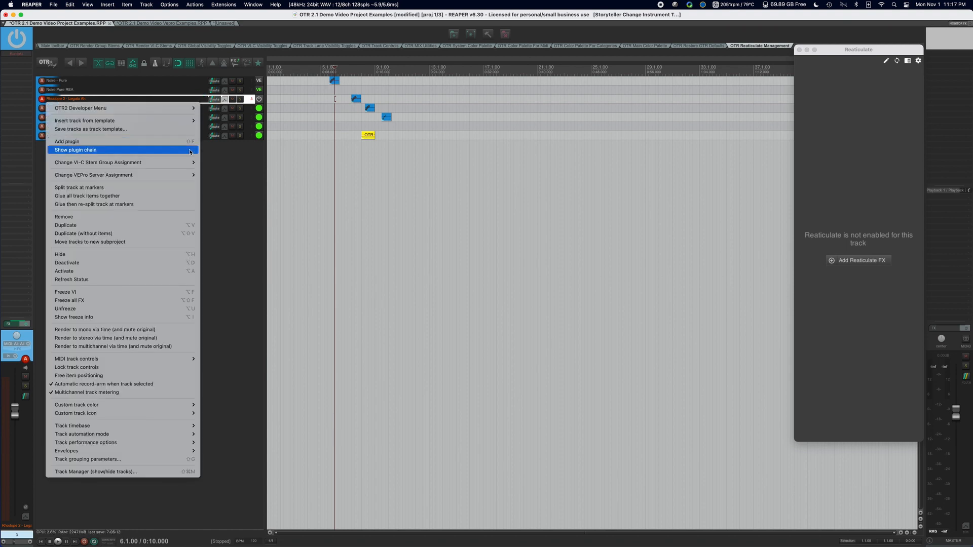
{"action": "mouse_move", "coordinate": [192, 177]}
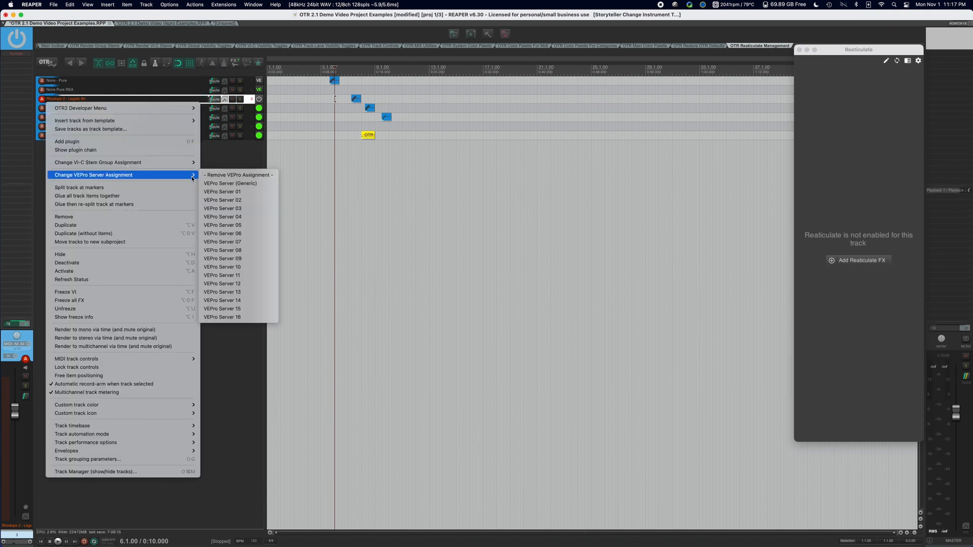
{"action": "left_click", "coordinate": [239, 184]}
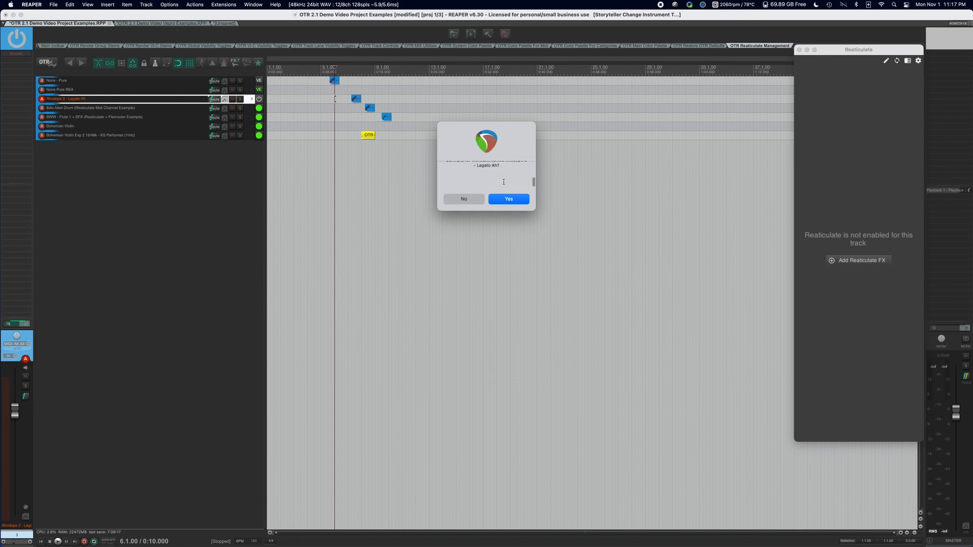
{"action": "scroll", "coordinate": [503, 182], "scroll_direction": "up", "scroll_amount": 5}
{"action": "scroll", "coordinate": [503, 182], "scroll_direction": "down", "scroll_amount": 4}
{"action": "left_click", "coordinate": [463, 199]}
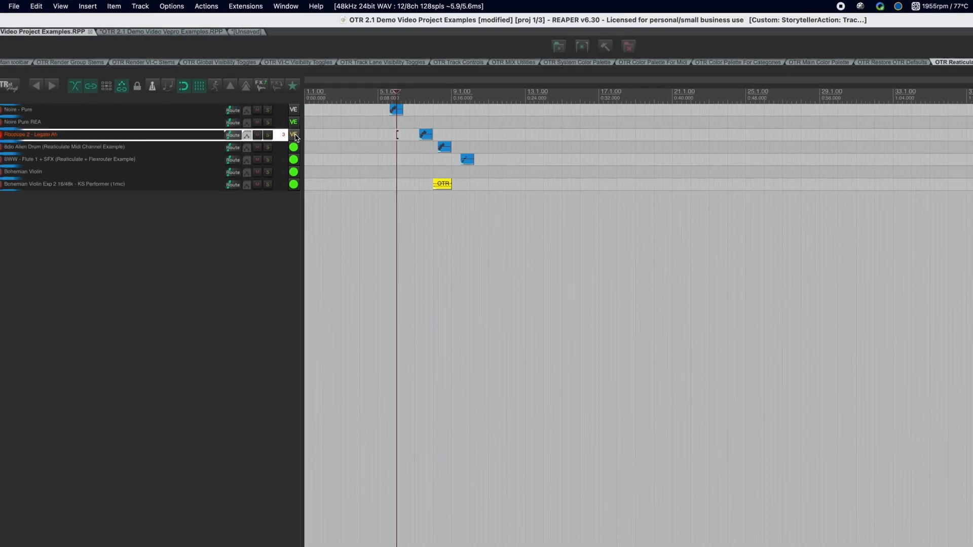
Activate the Rhodope 2 - Legato Ah track and place the edit cursor at 7.1.00, just before its item.
{"action": "left_click", "coordinate": [296, 147]}
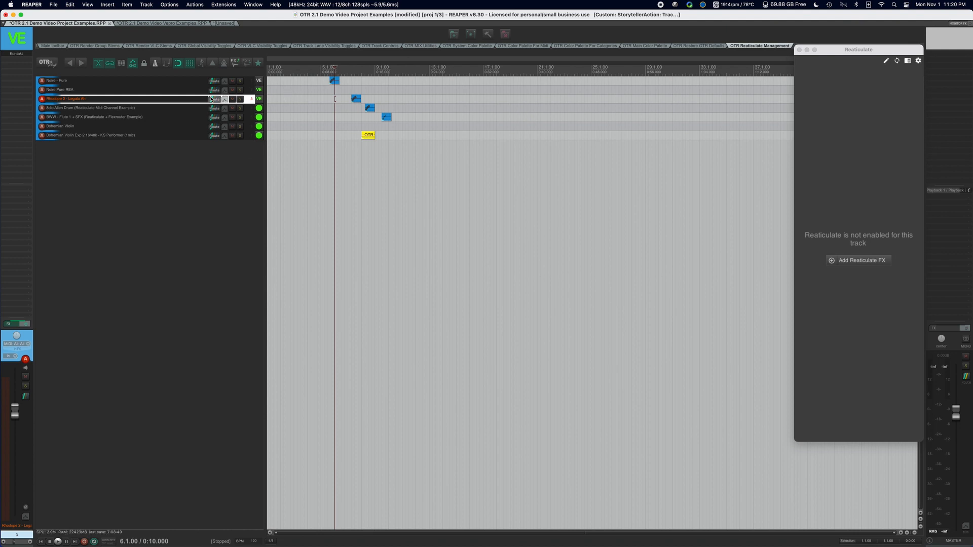
{"action": "left_click", "coordinate": [348, 72]}
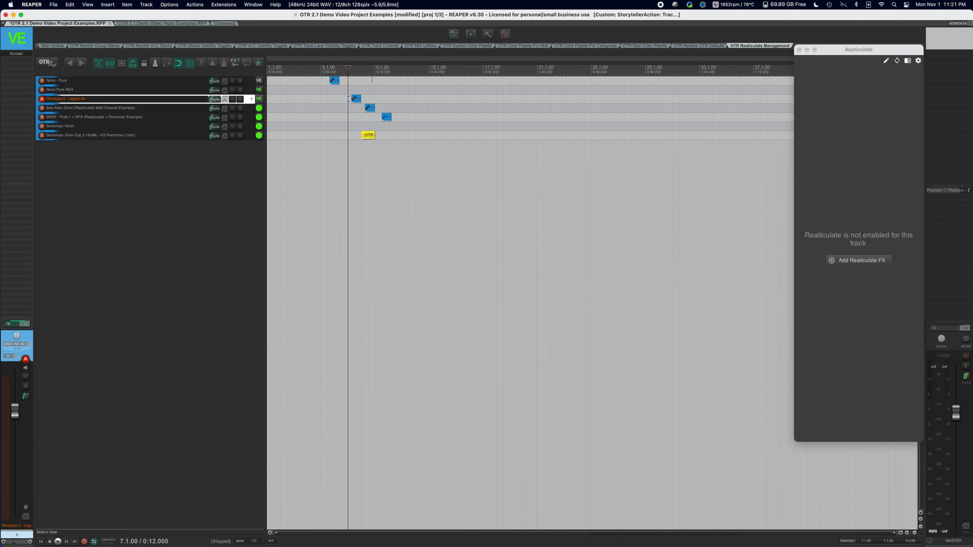
Select all media items, read the full notice about the required OTR template version and dismiss it.
{"action": "key", "text": "super+a"}
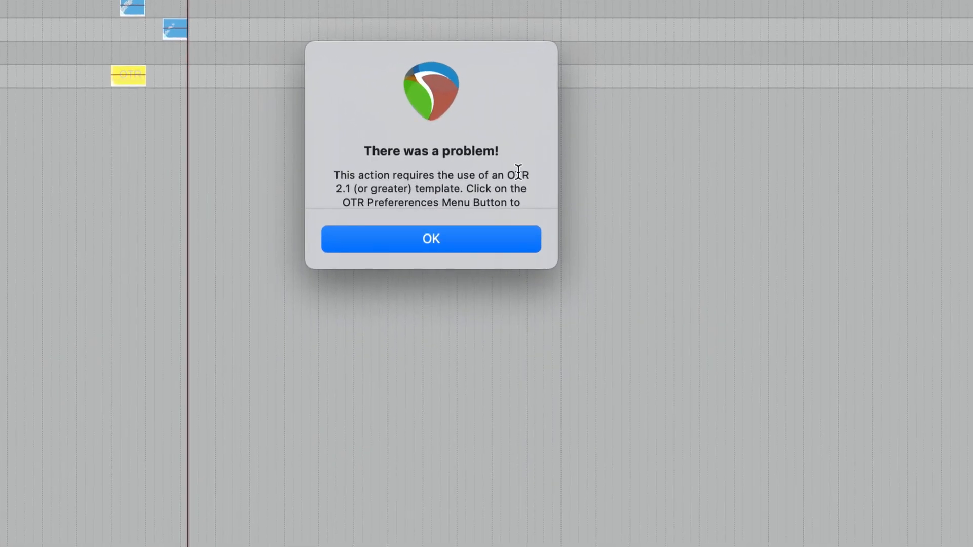
{"action": "scroll", "coordinate": [492, 184], "scroll_direction": "down", "scroll_amount": 2}
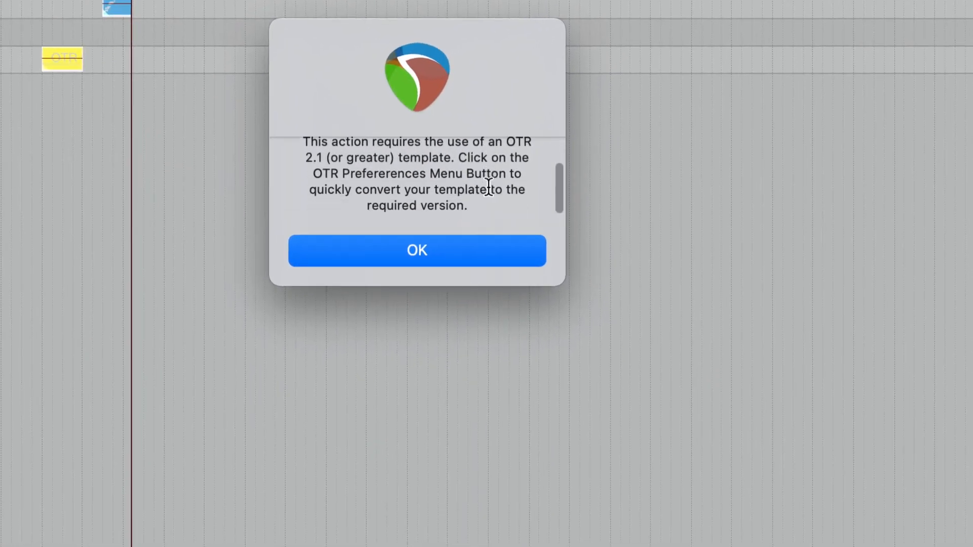
{"action": "scroll", "coordinate": [488, 187], "scroll_direction": "up", "scroll_amount": 2}
{"action": "scroll", "coordinate": [448, 190], "scroll_direction": "down", "scroll_amount": 2}
{"action": "scroll", "coordinate": [454, 187], "scroll_direction": "up", "scroll_amount": 2}
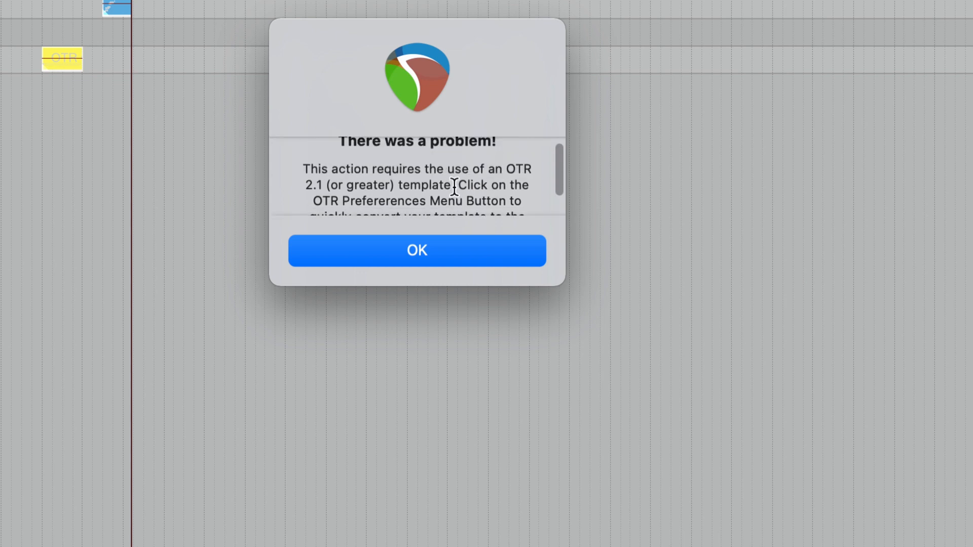
{"action": "scroll", "coordinate": [455, 187], "scroll_direction": "down", "scroll_amount": 2}
{"action": "scroll", "coordinate": [454, 188], "scroll_direction": "up", "scroll_amount": 3}
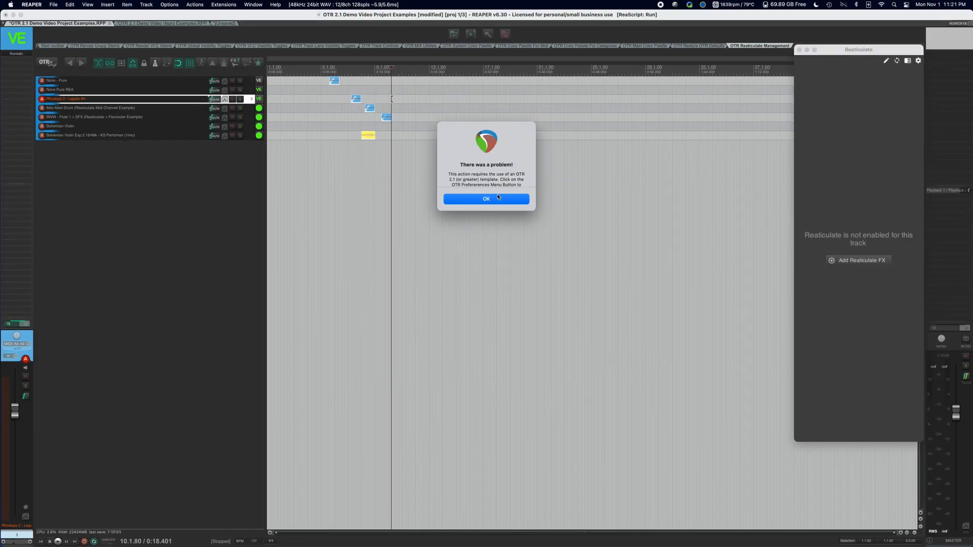
{"action": "left_click", "coordinate": [498, 198]}
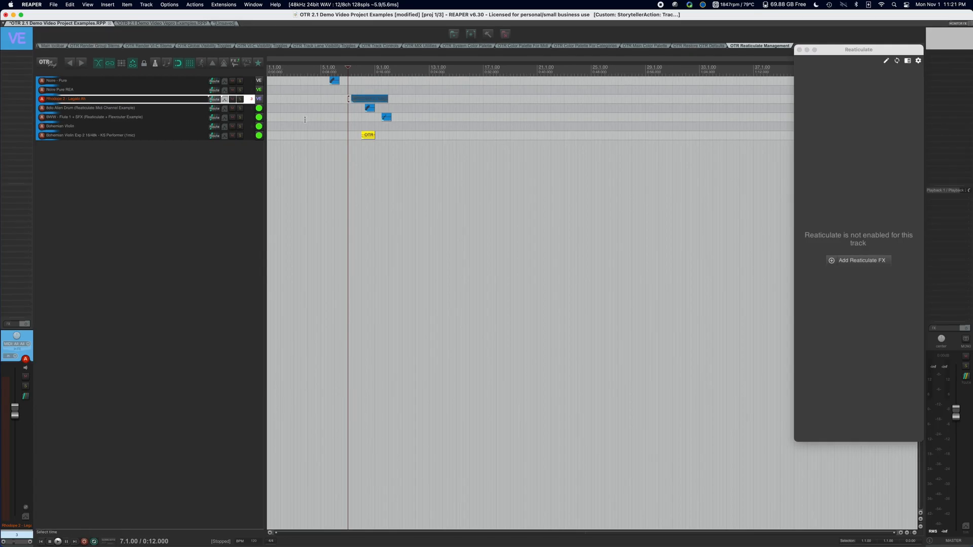
Unfreeze the Rhodope 2 - Legato Ah track and select the Noire - Pure track.
{"action": "key", "text": "super+z"}
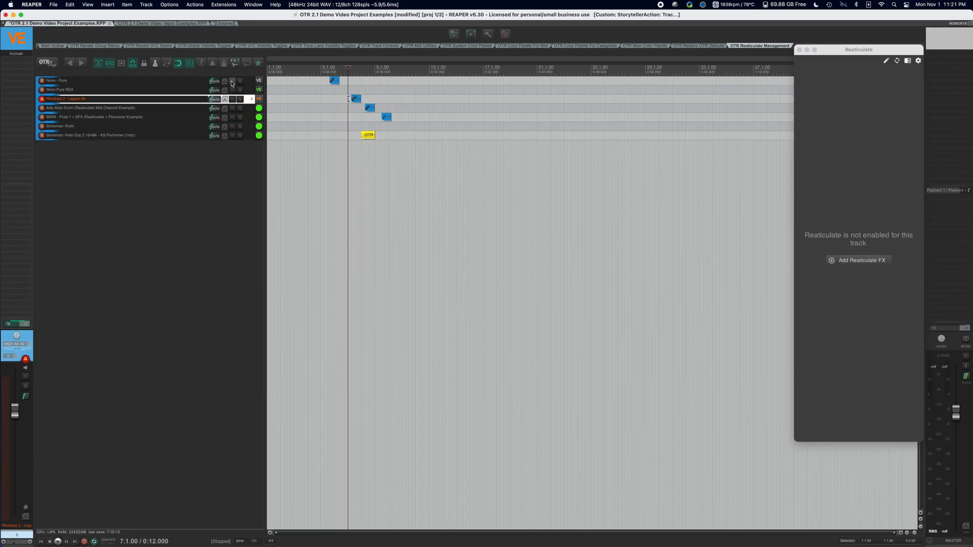
{"action": "left_click", "coordinate": [181, 82]}
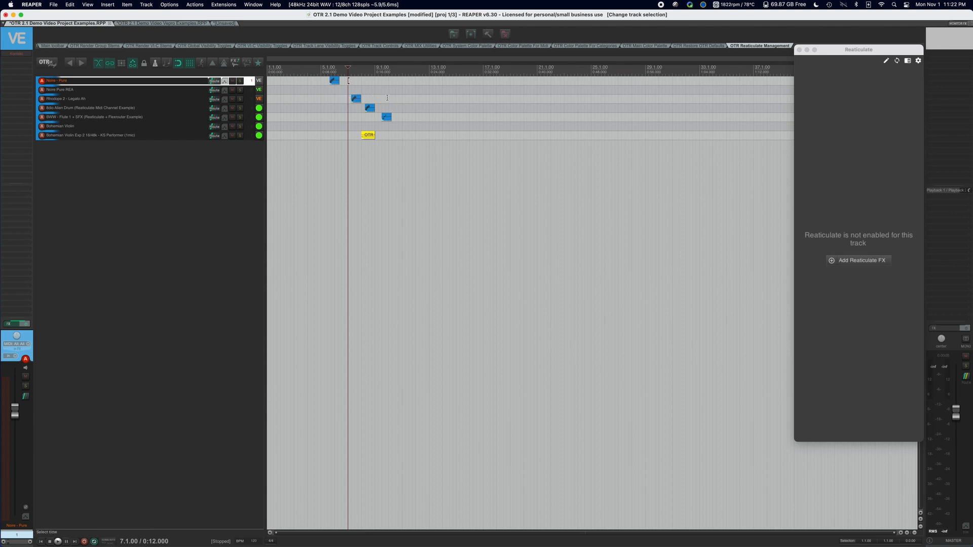
Convert the project to the OTR 2.1 template with the OTR Startup Launch action, accepting its prompt.
{"action": "left_click", "coordinate": [392, 98]}
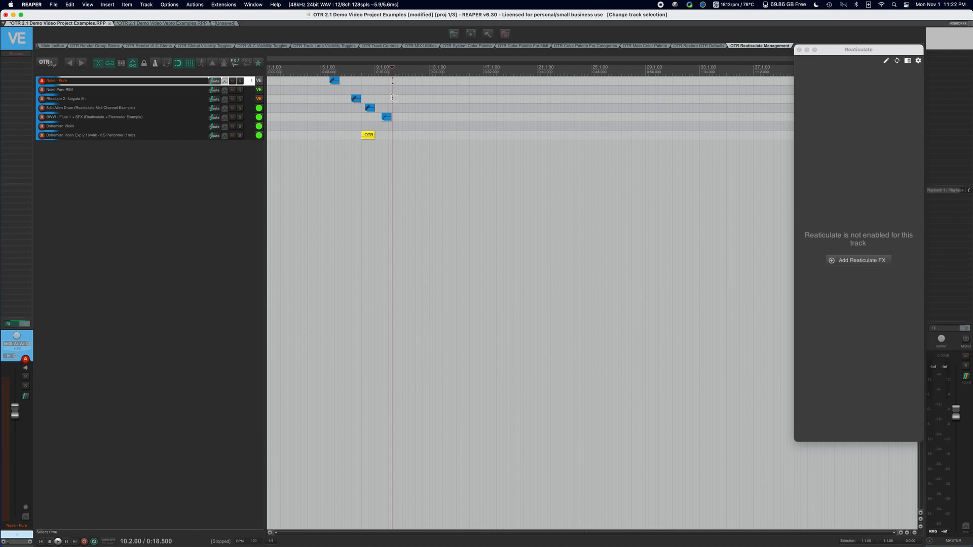
{"action": "left_click", "coordinate": [52, 67]}
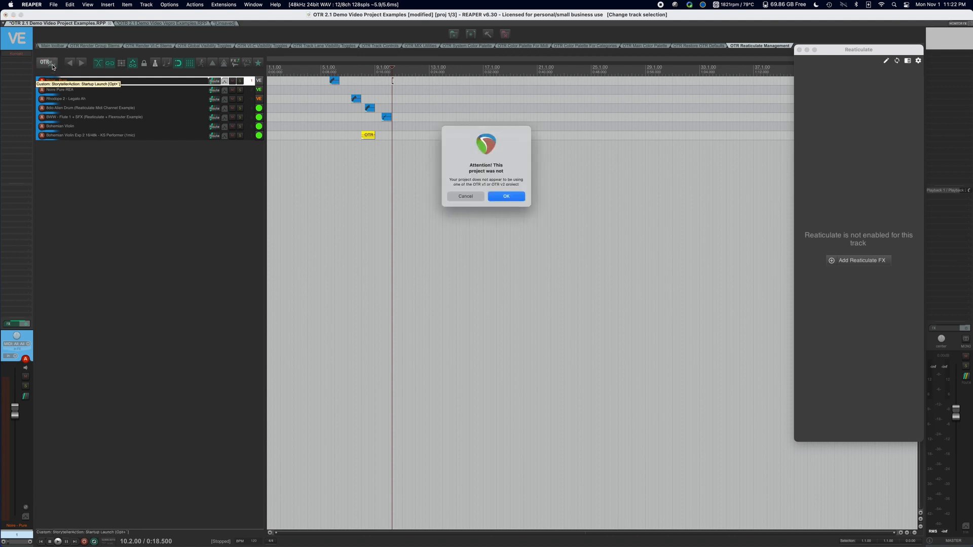
{"action": "left_click", "coordinate": [509, 199]}
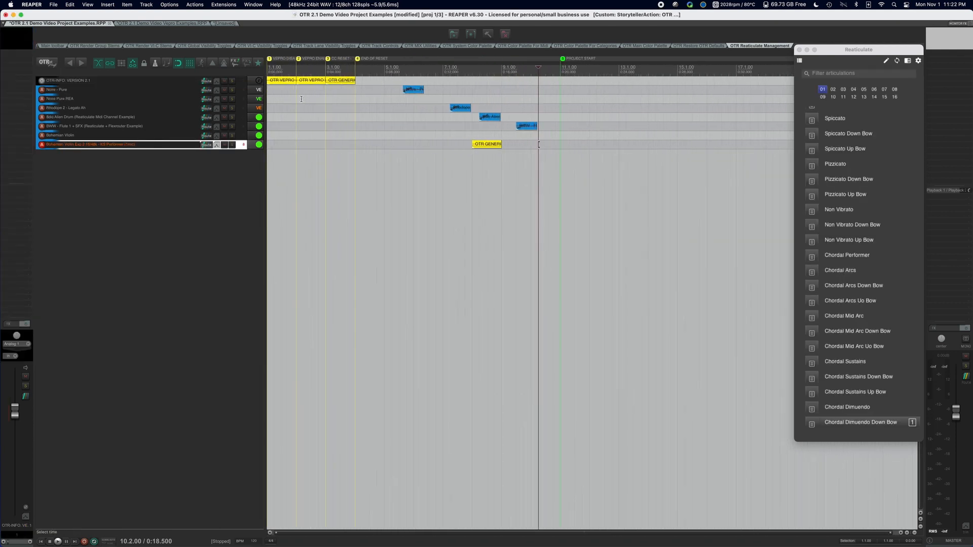
Examine the three items on the OTR-INFO track, including the VEPro disable, VEPro enable and generic CC items.
{"action": "left_click", "coordinate": [283, 80]}
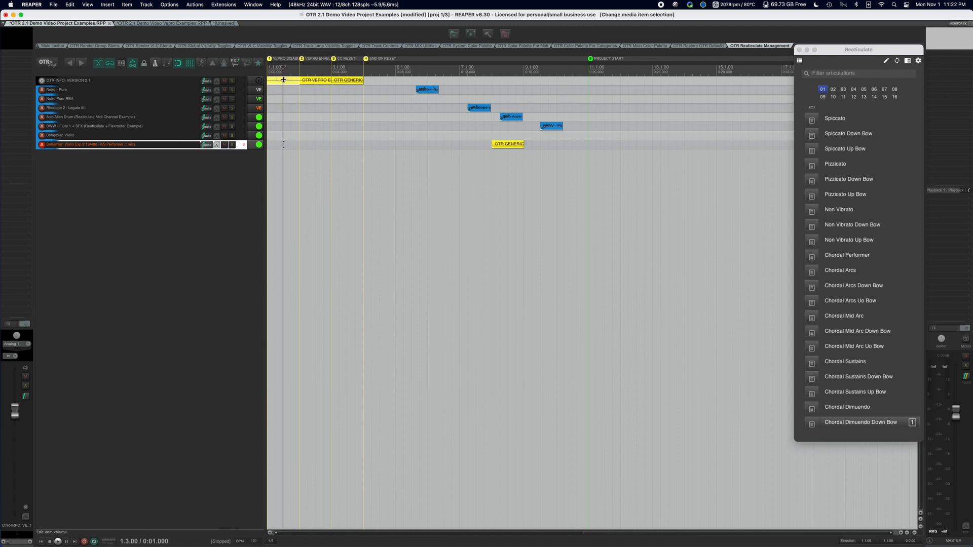
{"action": "left_click", "coordinate": [307, 80]}
{"action": "left_click", "coordinate": [339, 79]}
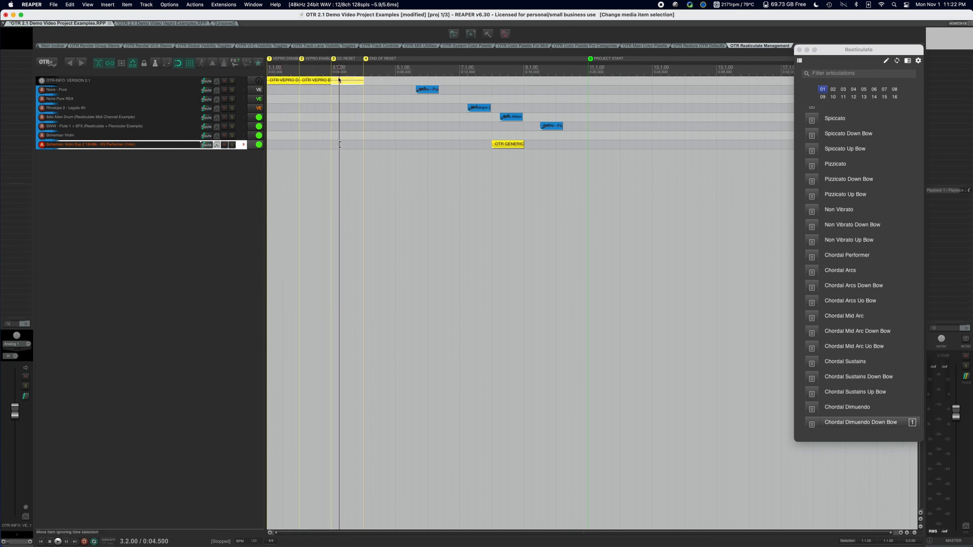
{"action": "left_click", "coordinate": [203, 196]}
{"action": "scroll", "coordinate": [363, 113], "scroll_direction": "down", "scroll_amount": 1}
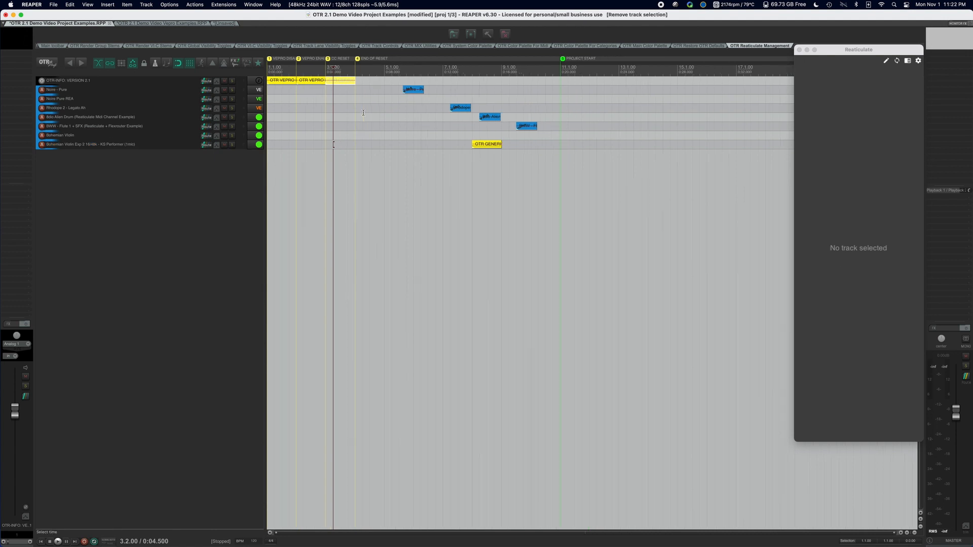
{"action": "scroll", "coordinate": [364, 112], "scroll_direction": "down", "scroll_amount": 2}
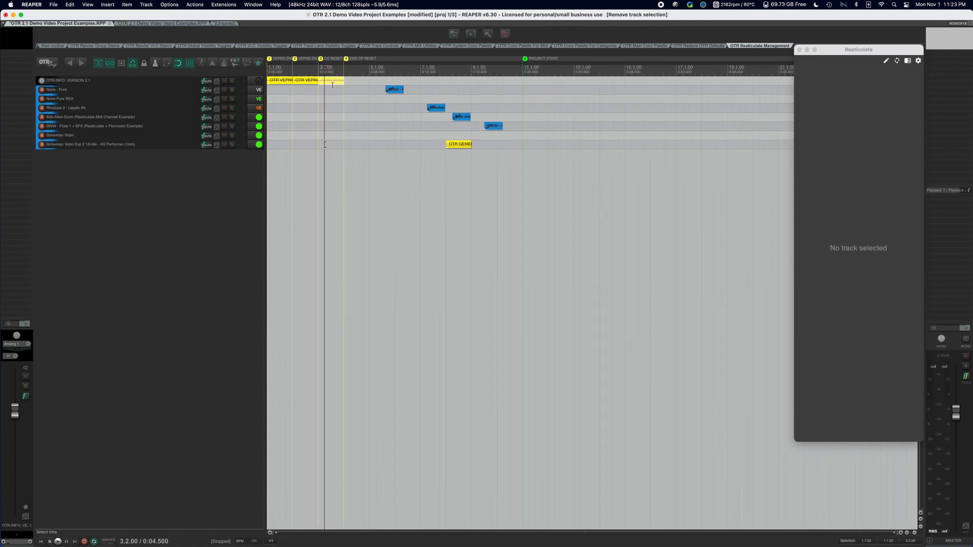
{"action": "scroll", "coordinate": [315, 84], "scroll_direction": "up", "scroll_amount": 2}
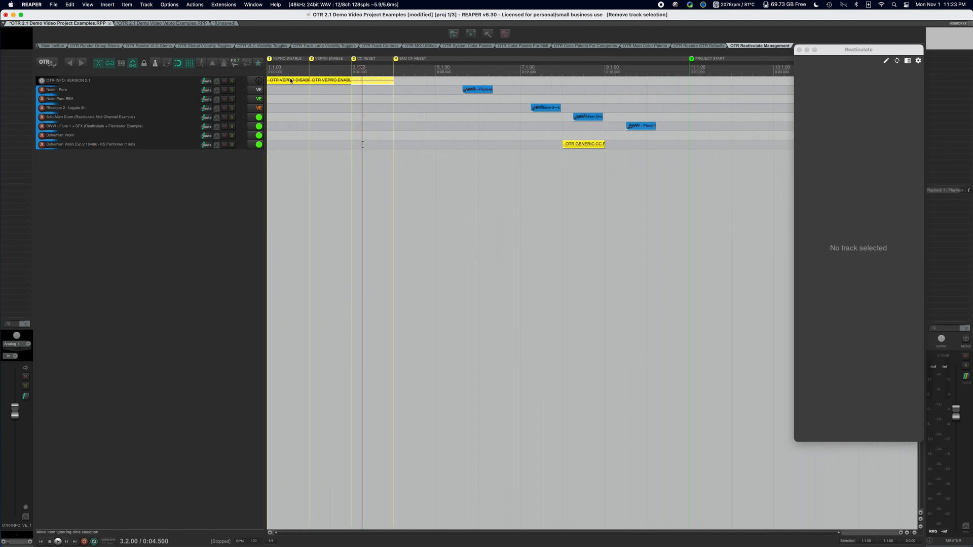
Open the OTR VEPRO DISABLE INSTANCE item's event list, inspect its first and last CC 118 events, and close it.
{"action": "left_click", "coordinate": [291, 80]}
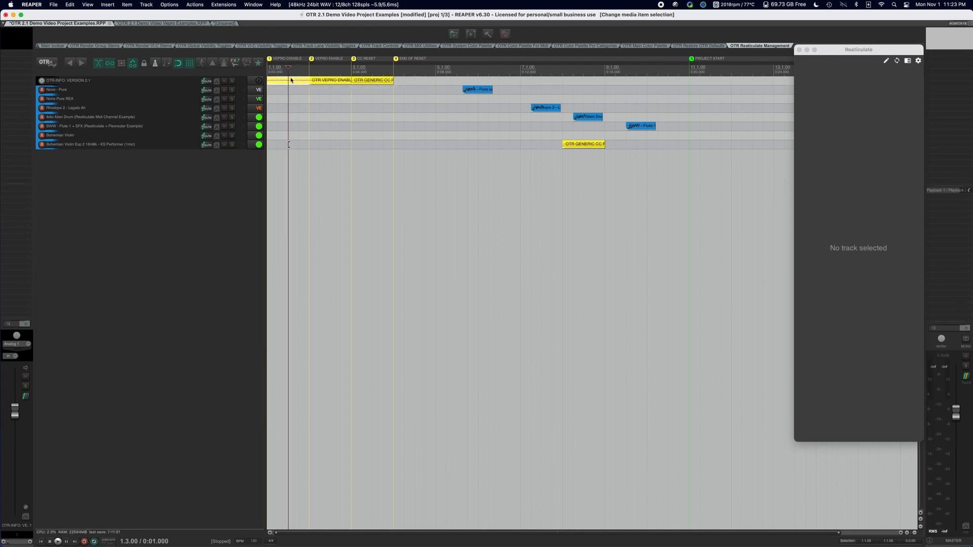
{"action": "double_click", "coordinate": [291, 80]}
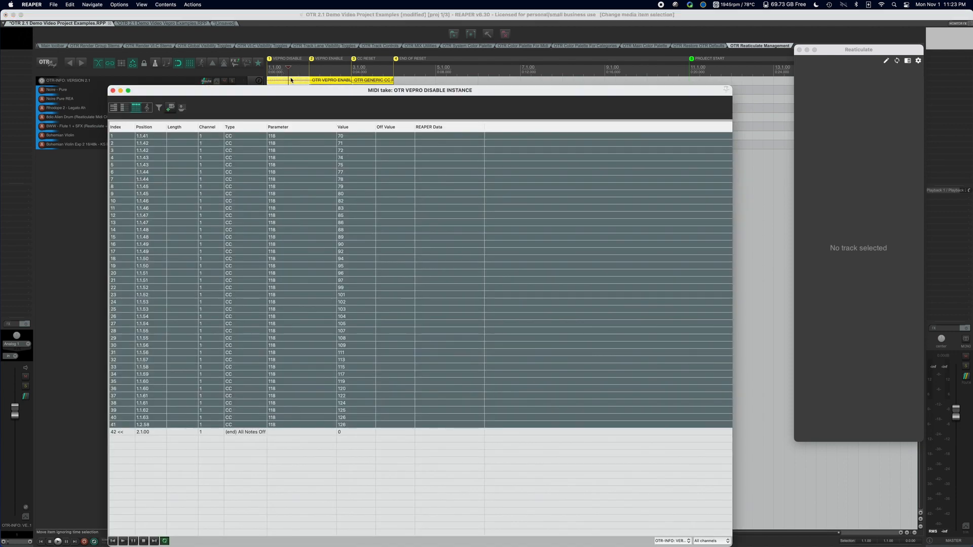
{"action": "left_click", "coordinate": [278, 144]}
{"action": "left_click", "coordinate": [282, 137]}
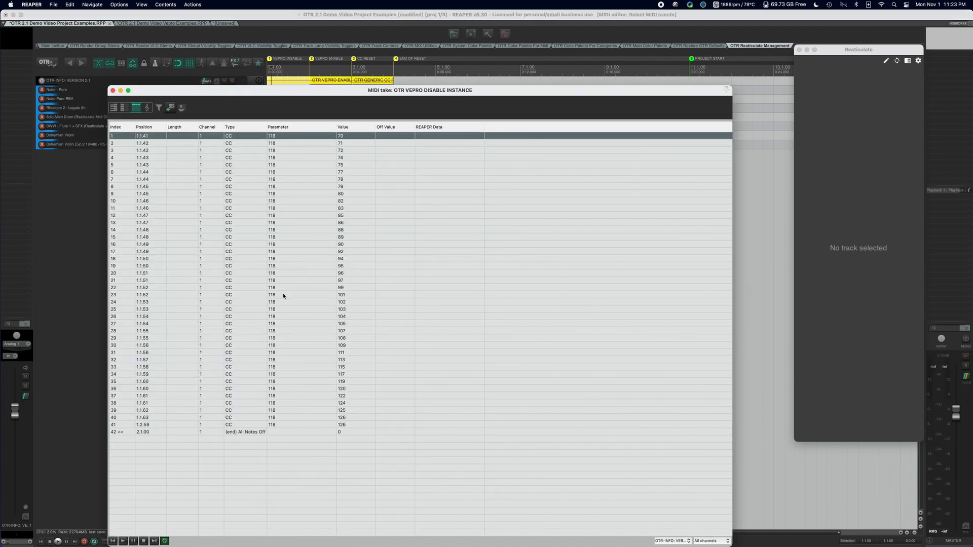
{"action": "left_click", "coordinate": [282, 417]}
{"action": "left_click", "coordinate": [282, 425]}
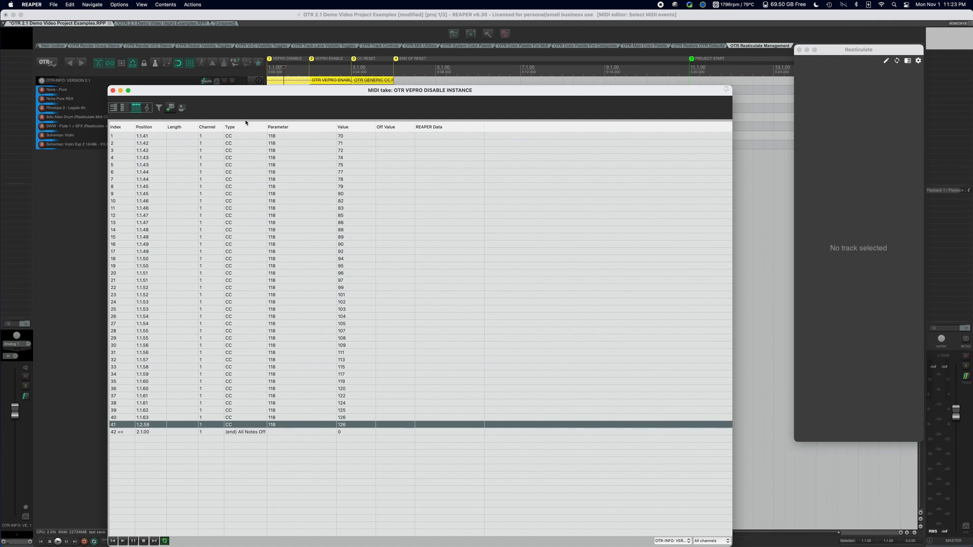
{"action": "left_click", "coordinate": [113, 91]}
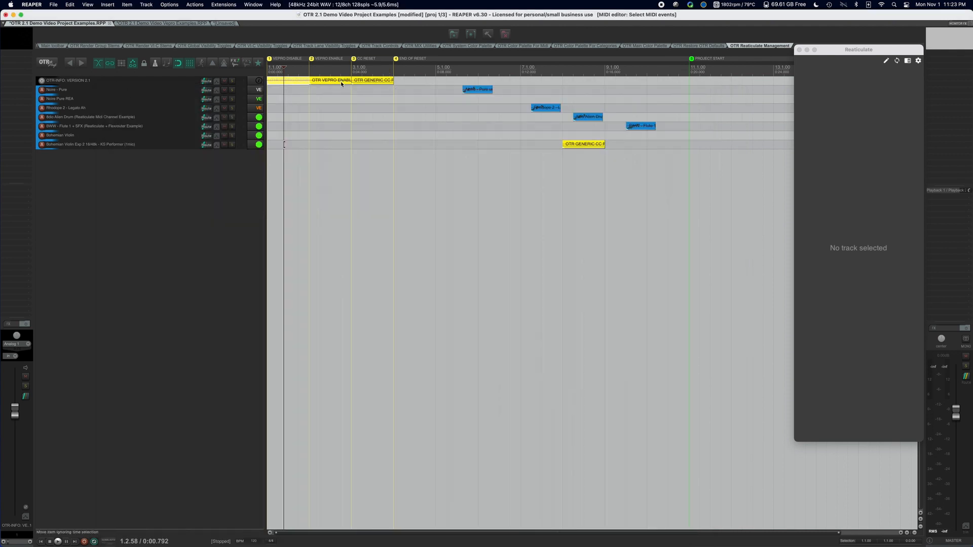
{"action": "scroll", "coordinate": [340, 82], "scroll_direction": "down", "scroll_amount": 3}
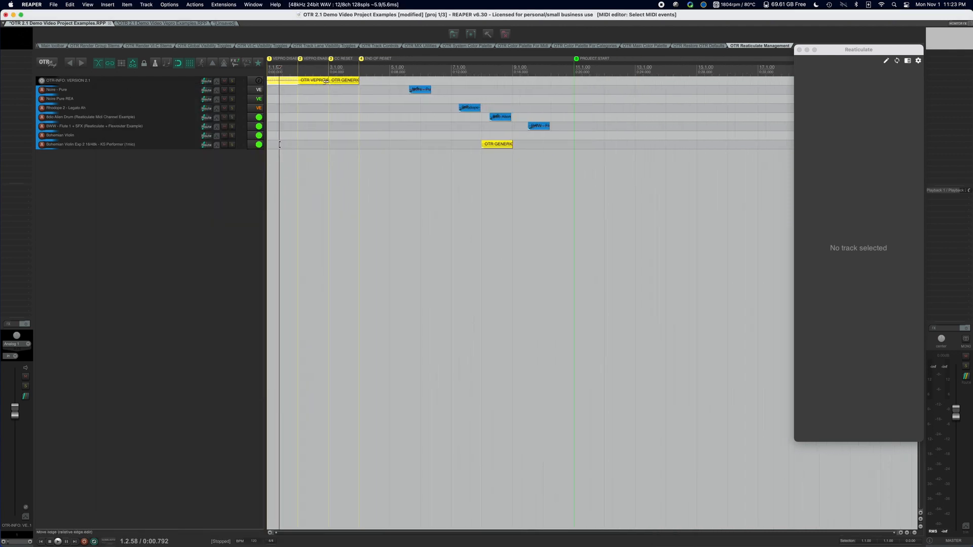
Freeze the Rhodope 2 - Legato Ah track and the Noire - Pure track.
{"action": "scroll", "coordinate": [326, 81], "scroll_direction": "down", "scroll_amount": 3}
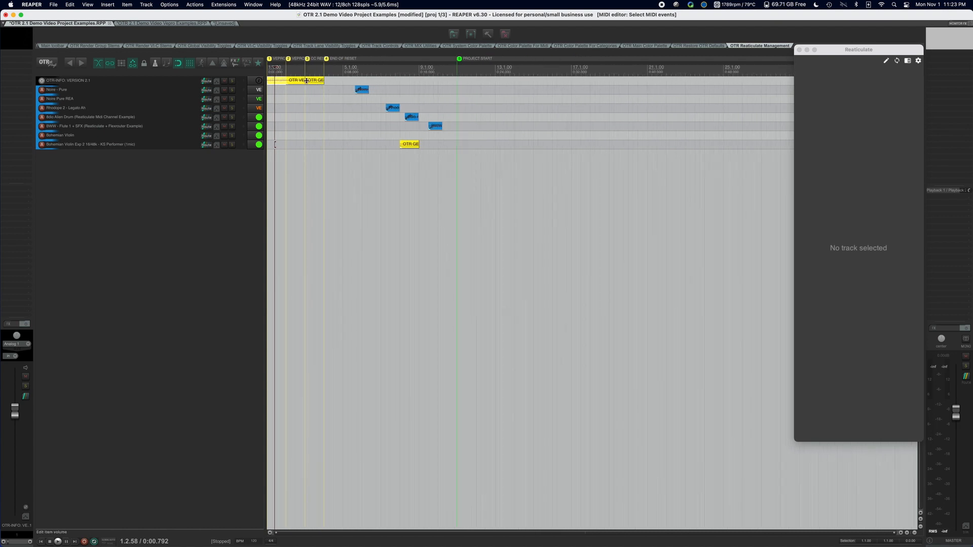
{"action": "left_click", "coordinate": [178, 108]}
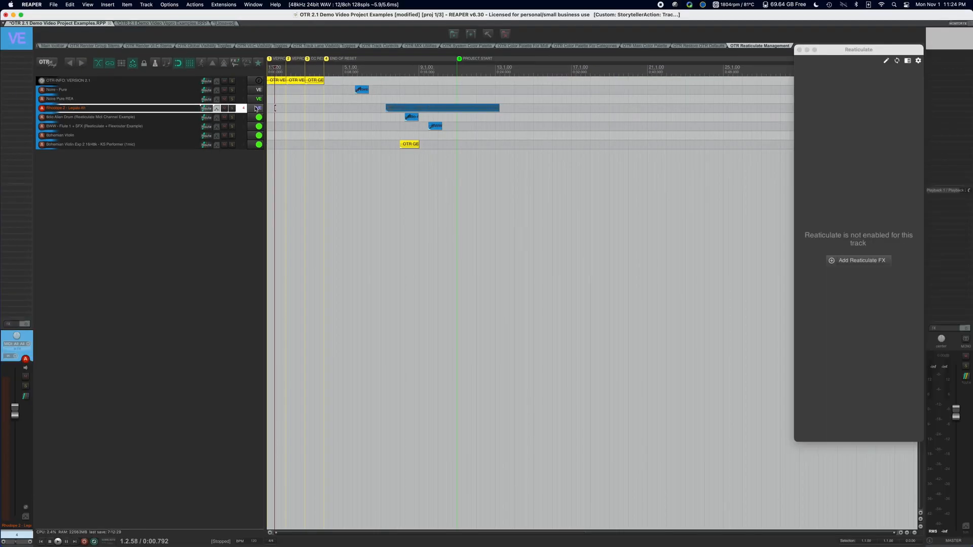
{"action": "left_click", "coordinate": [183, 92]}
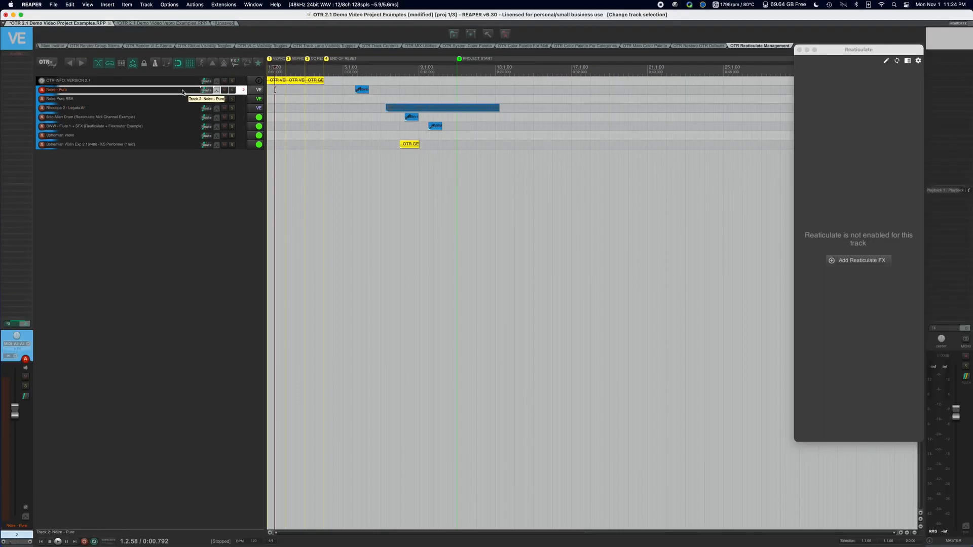
{"action": "double_click", "coordinate": [183, 92]}
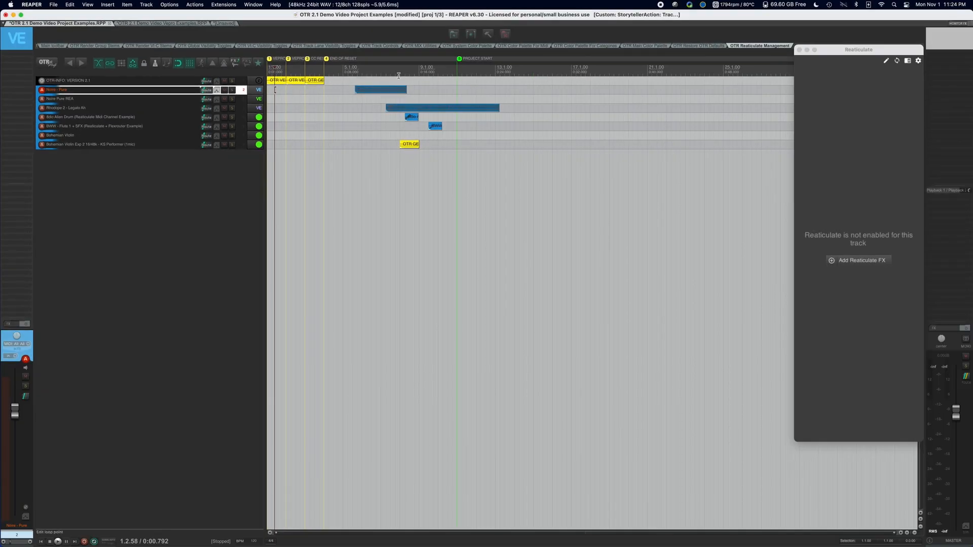
{"action": "left_click", "coordinate": [381, 103]}
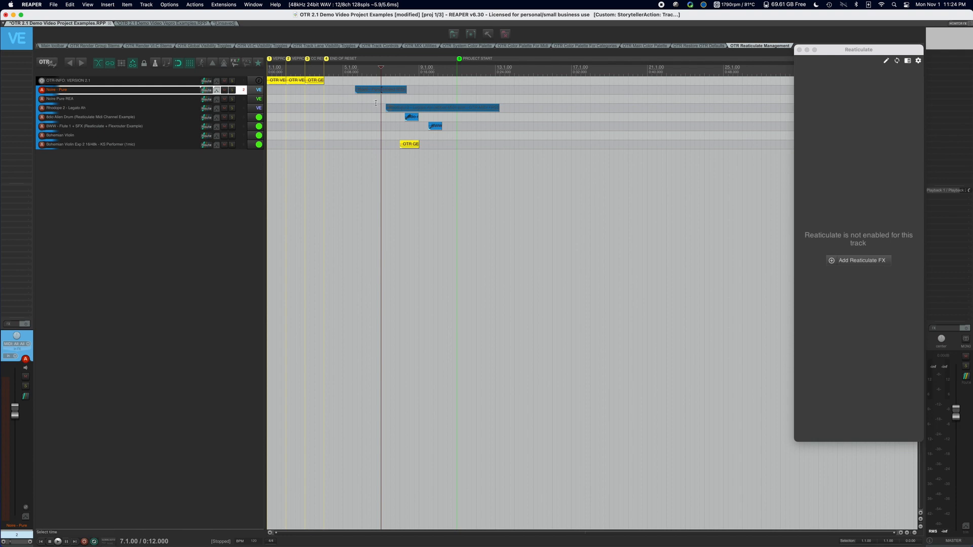
Unfreeze the Rhodope 2 - Legato Ah track and freeze it again.
{"action": "left_click", "coordinate": [173, 108]}
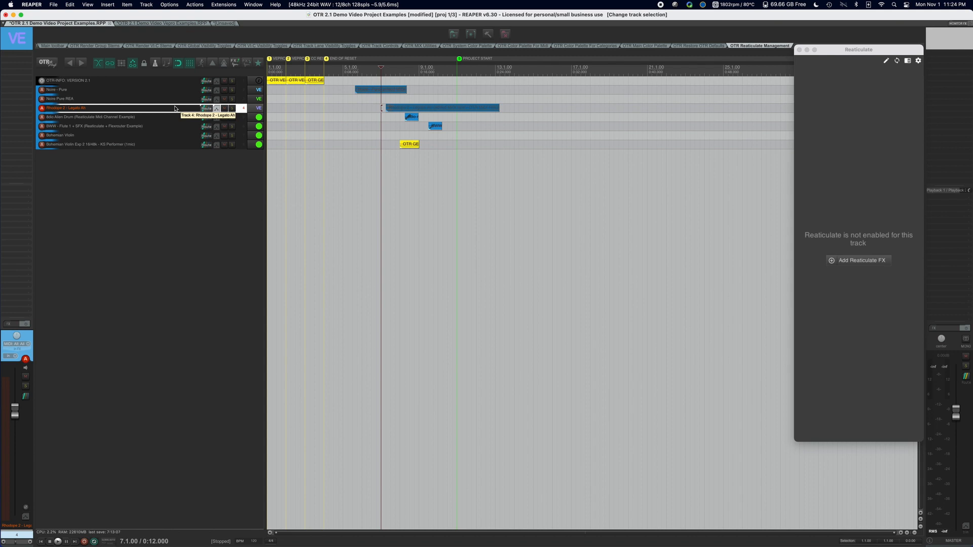
{"action": "key", "text": "super+shift+f"}
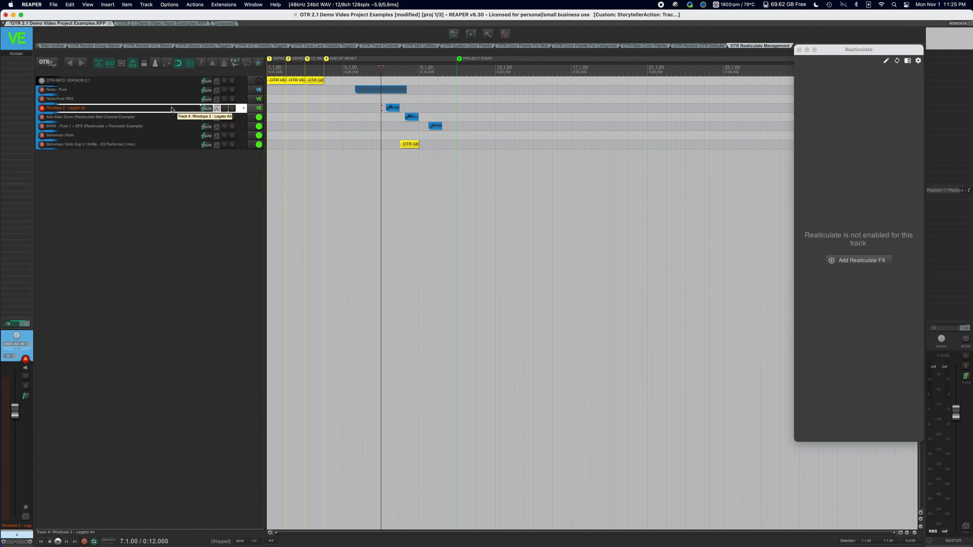
{"action": "key", "text": "super+f"}
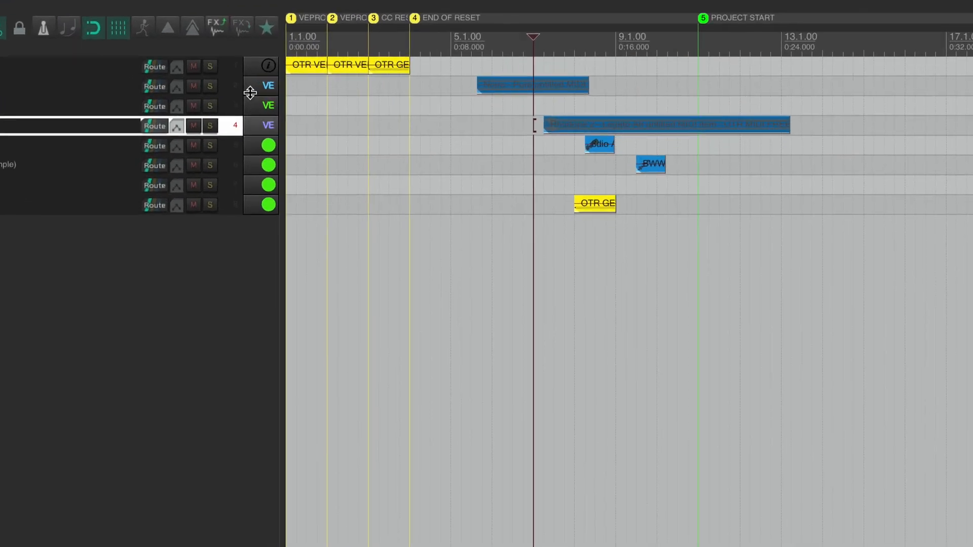
Assign the frozen Noire - Pure track to VEPro Server 02.
{"action": "right_click", "coordinate": [105, 86]}
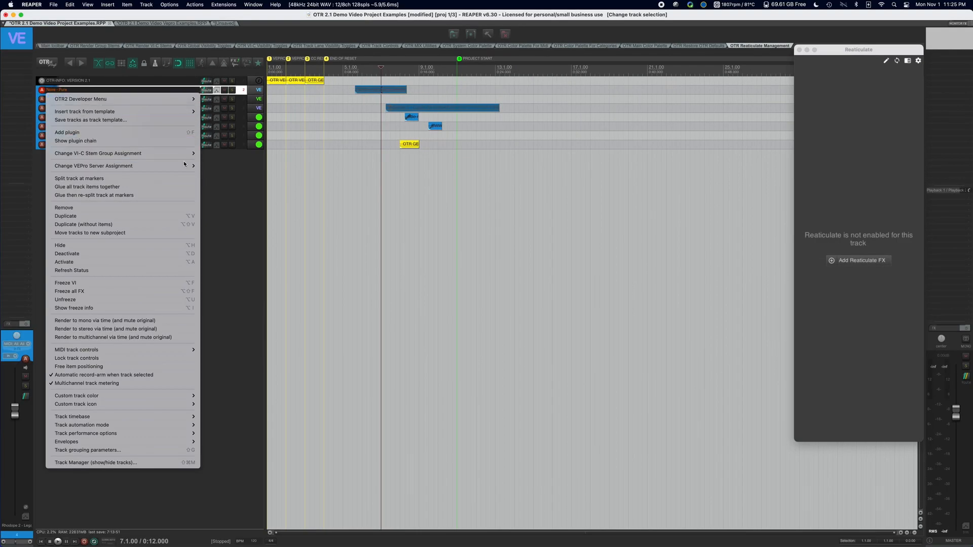
{"action": "mouse_move", "coordinate": [195, 166]}
{"action": "left_click", "coordinate": [225, 191]}
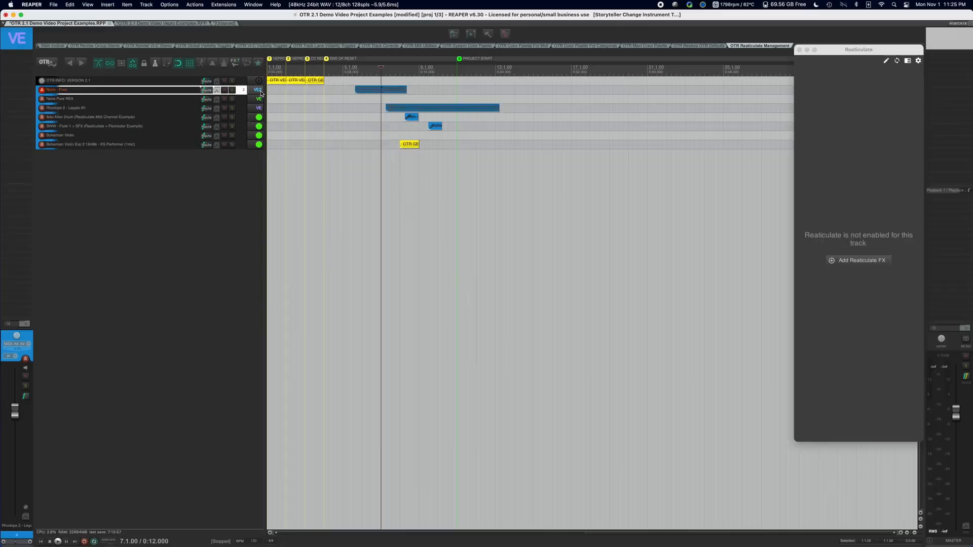
Change the Noire - Pure track's VEPro server assignment to VEPro Server 07.
{"action": "right_click", "coordinate": [191, 89]}
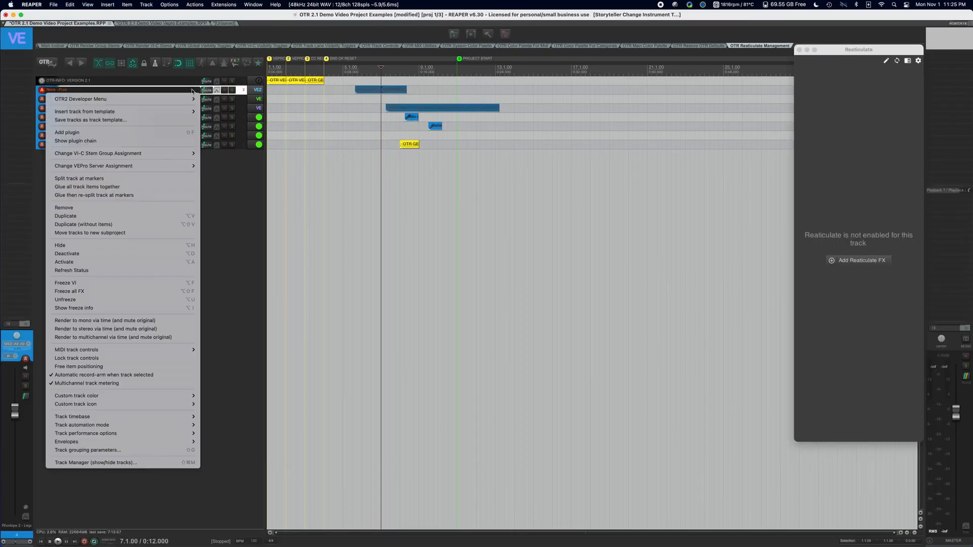
{"action": "mouse_move", "coordinate": [184, 169]}
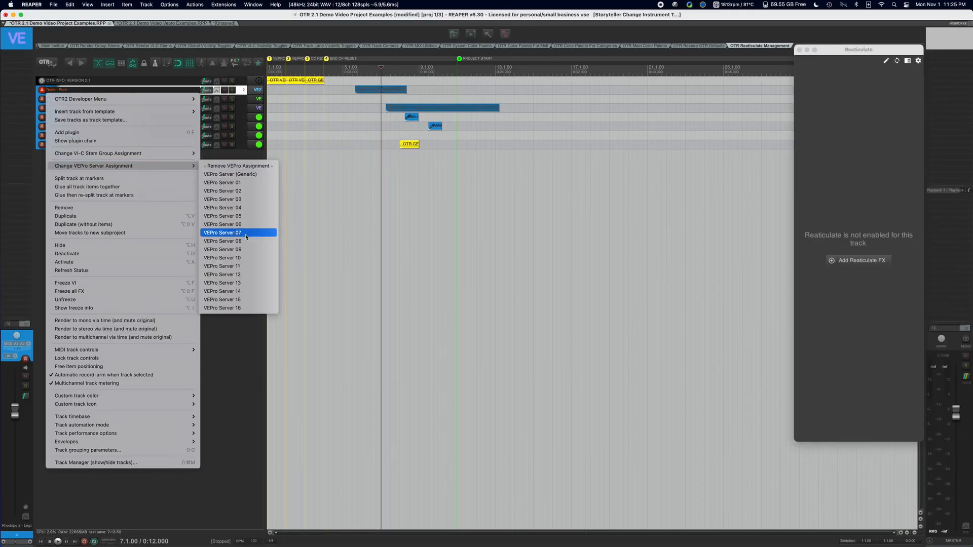
{"action": "left_click", "coordinate": [245, 234]}
Assign the Noire Pure REA track to VEPro Server 08.
{"action": "left_click", "coordinate": [178, 99]}
{"action": "right_click", "coordinate": [175, 100]}
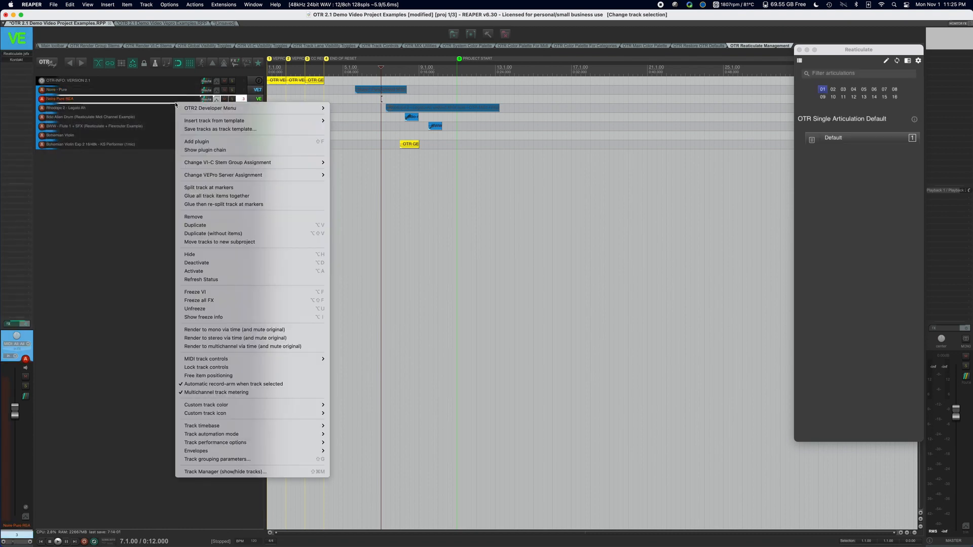
{"action": "mouse_move", "coordinate": [259, 179]}
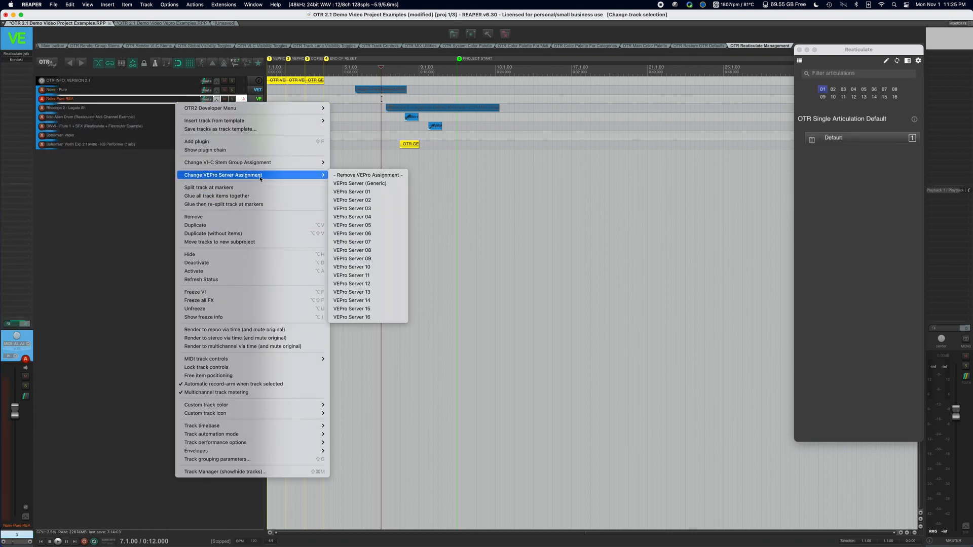
{"action": "left_click", "coordinate": [367, 250]}
Assign the frozen Rhodope 2 - Legato Ah track to VEPro Server 16.
{"action": "left_click", "coordinate": [185, 110]}
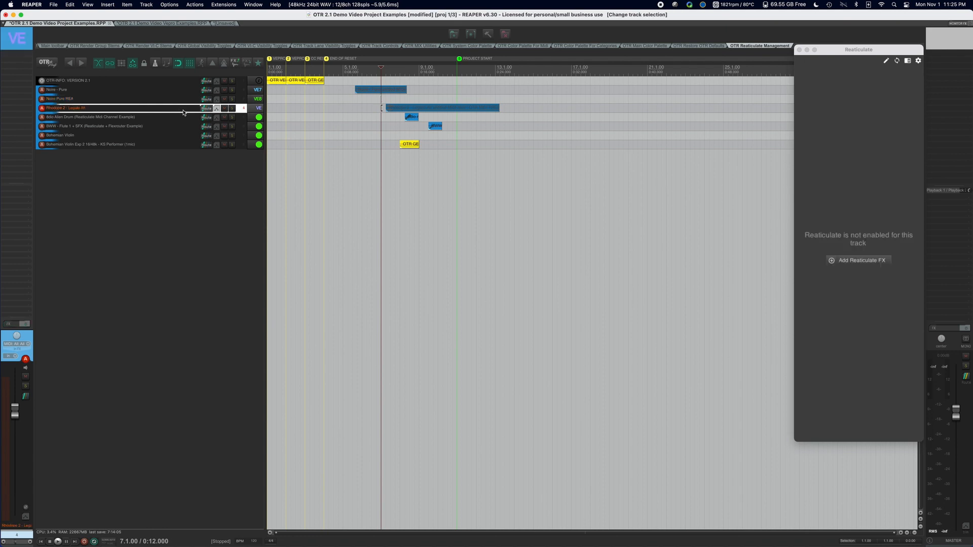
{"action": "right_click", "coordinate": [186, 112]}
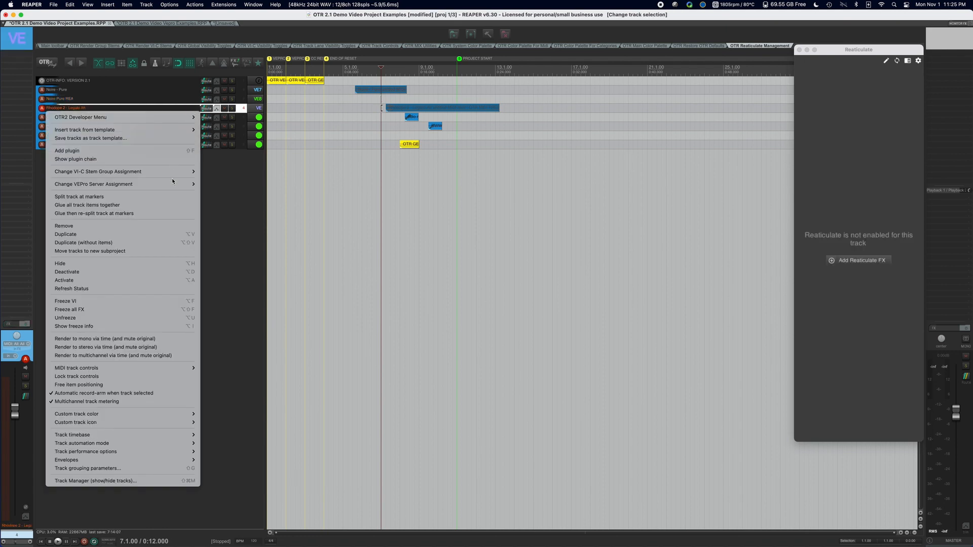
{"action": "mouse_move", "coordinate": [175, 185]}
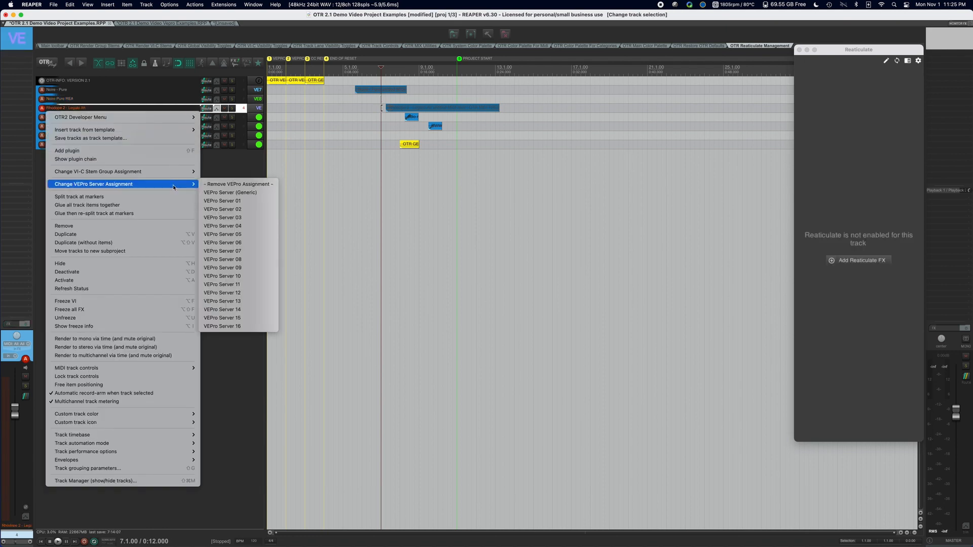
{"action": "left_click", "coordinate": [237, 327]}
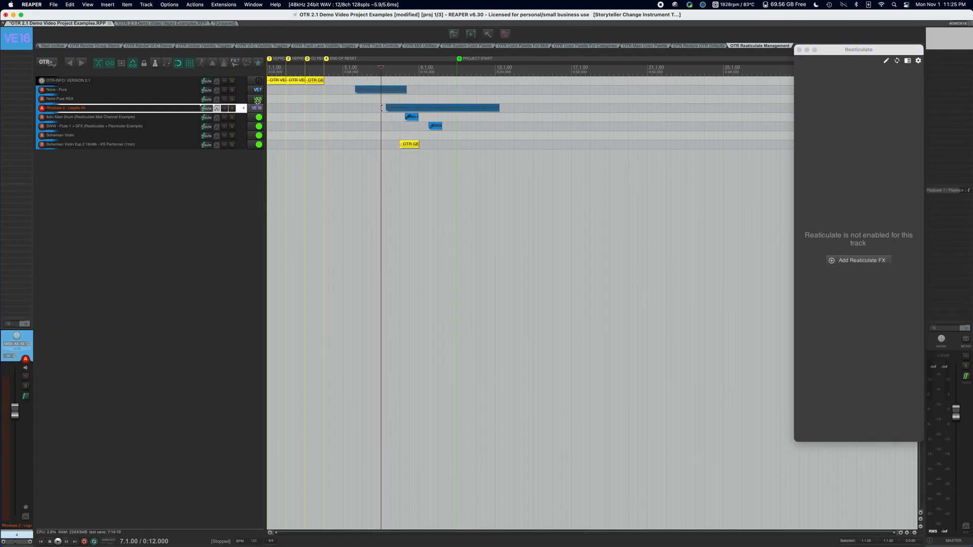
Change the Rhodope 2 - Legato Ah track's assignment to VEPro Server (Generic).
{"action": "right_click", "coordinate": [175, 108]}
{"action": "mouse_move", "coordinate": [176, 183]}
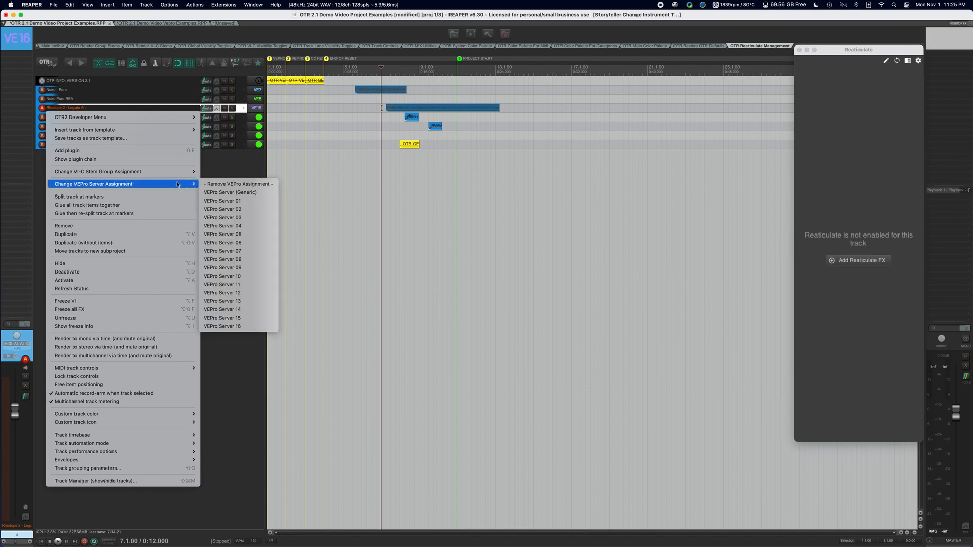
{"action": "left_click", "coordinate": [260, 193]}
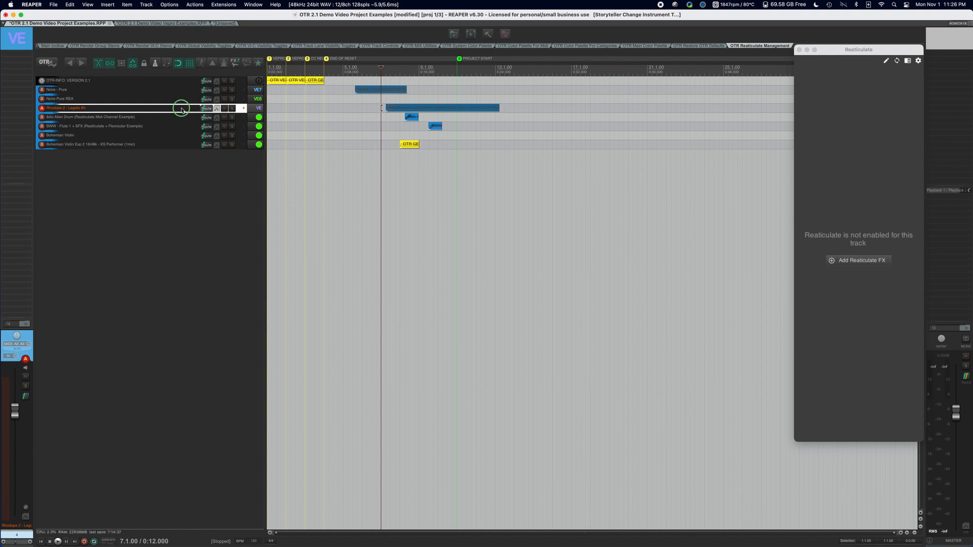
Remove the VEPro assignment from the Rhodope 2 - Legato Ah track and unfreeze the track.
{"action": "right_click", "coordinate": [180, 107]}
{"action": "mouse_move", "coordinate": [178, 186]}
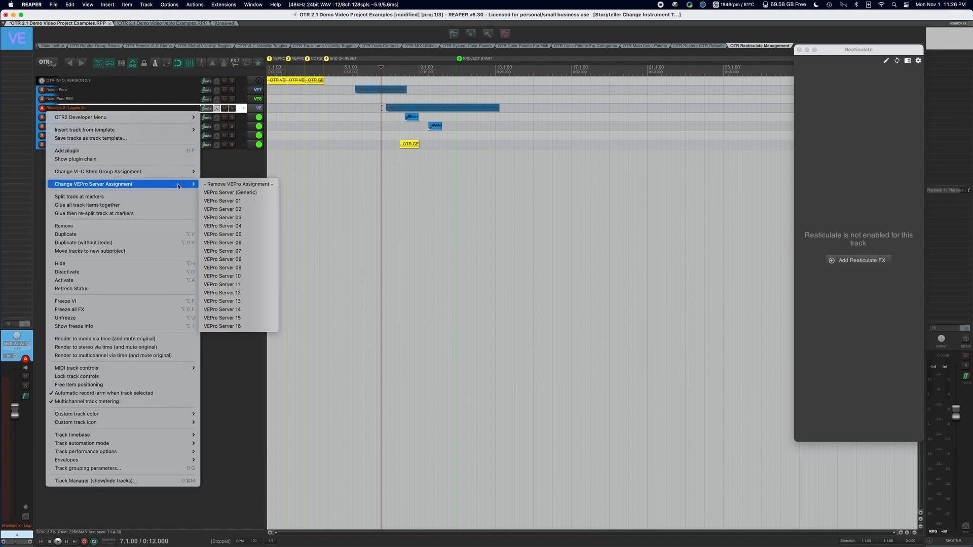
{"action": "left_click", "coordinate": [261, 185]}
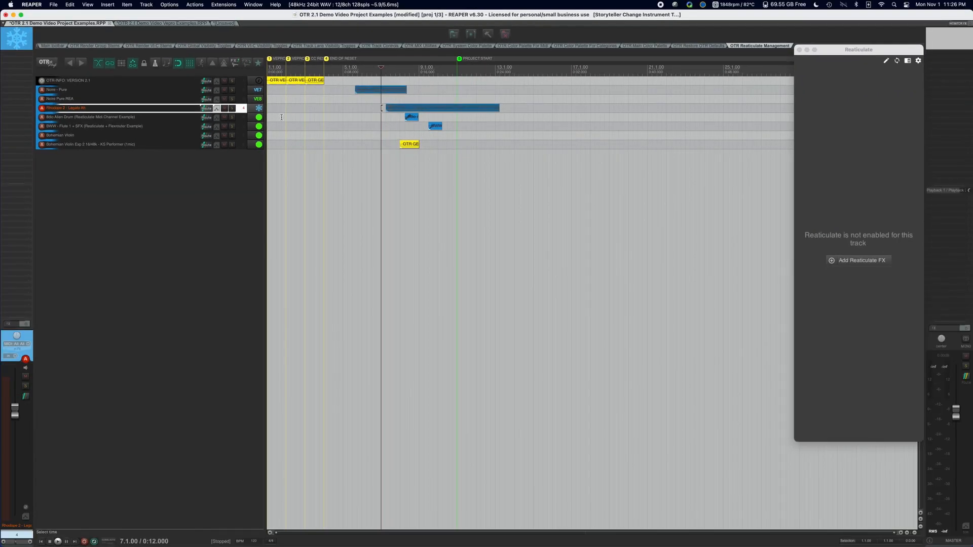
{"action": "key", "text": "f"}
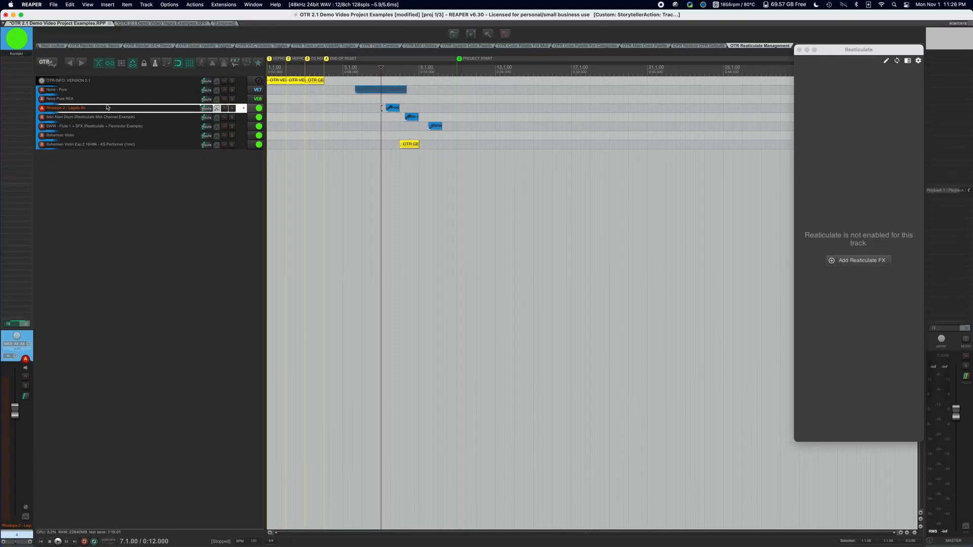
Review the VEPro server assignment options for the Rhodope 2 - Legato Ah track without choosing one.
{"action": "right_click", "coordinate": [103, 107]}
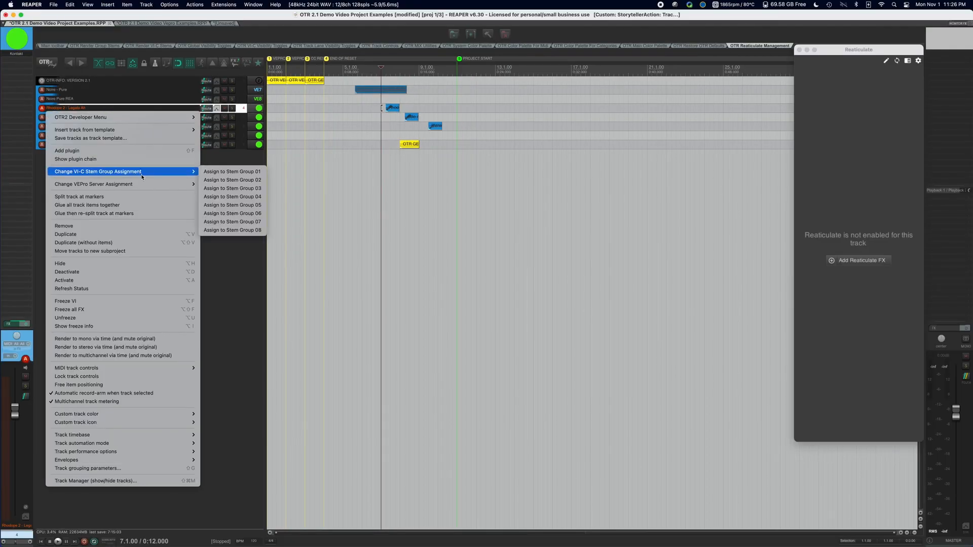
{"action": "mouse_move", "coordinate": [137, 186]}
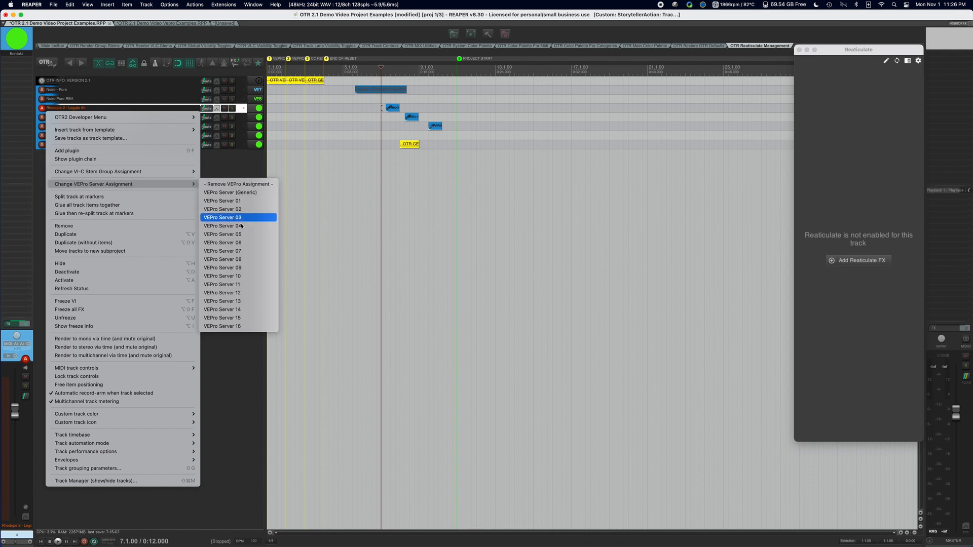
{"action": "left_click", "coordinate": [229, 360]}
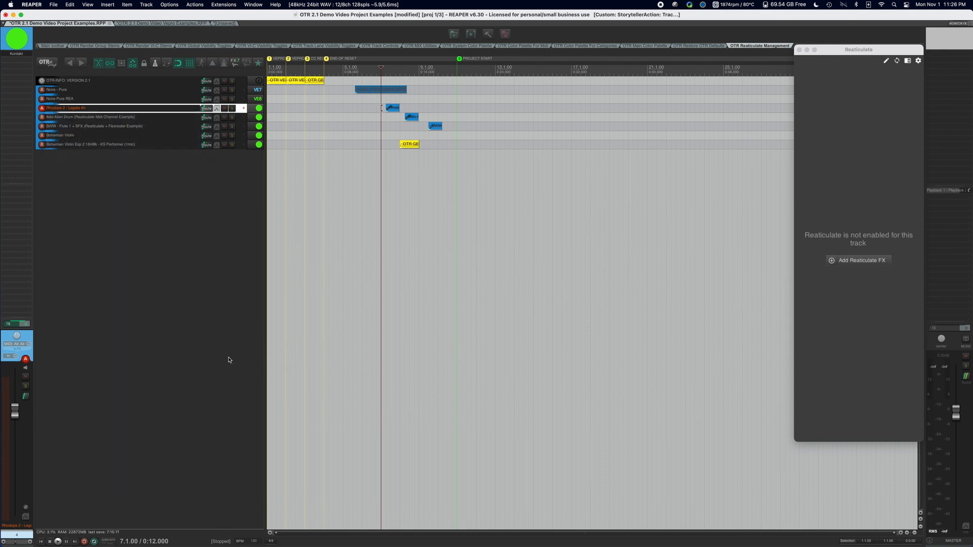
Switch to the OTR 2.1 Demo Video Vepro Examples project.
{"action": "left_click", "coordinate": [172, 23]}
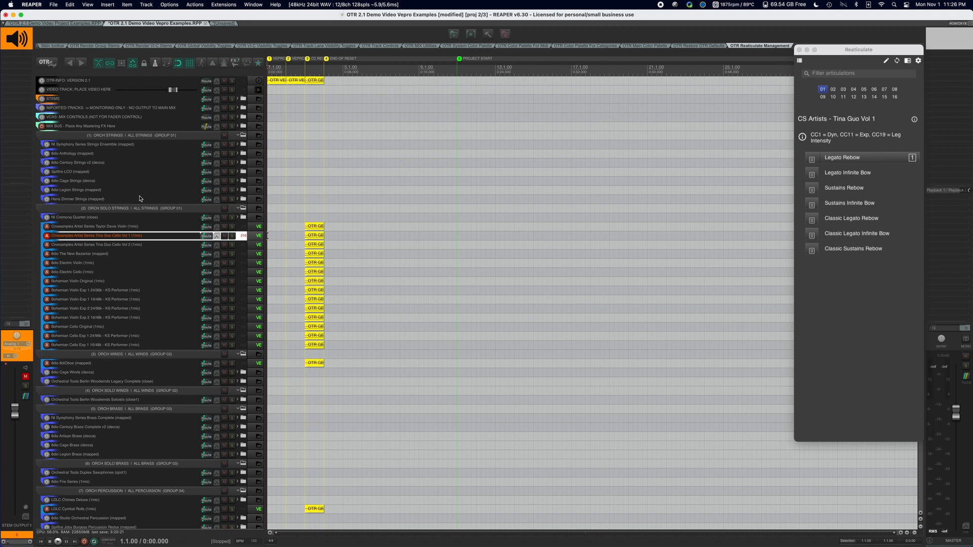
{"action": "scroll", "coordinate": [374, 188], "scroll_direction": "up", "scroll_amount": 3}
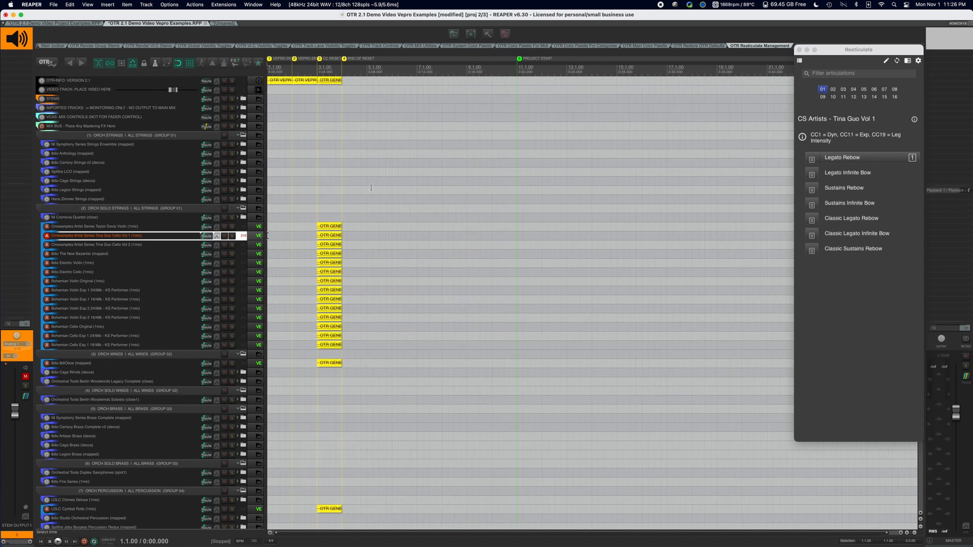
{"action": "scroll", "coordinate": [371, 187], "scroll_direction": "down", "scroll_amount": 1}
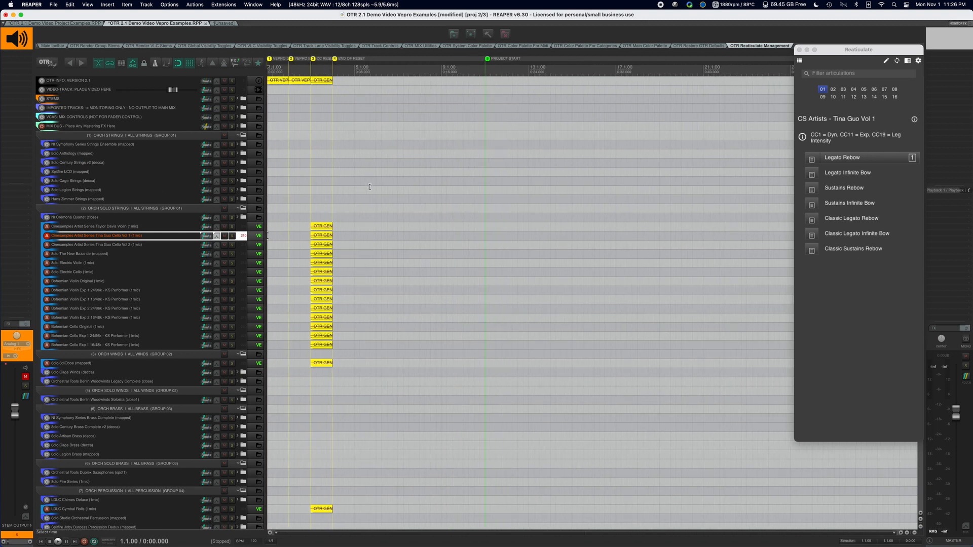
Inspect the tracks inside the Hans Zimmer Strings, 8dio Legion Strings and NI Cremona Quartet folders, collapsing each folder again.
{"action": "left_click", "coordinate": [154, 200]}
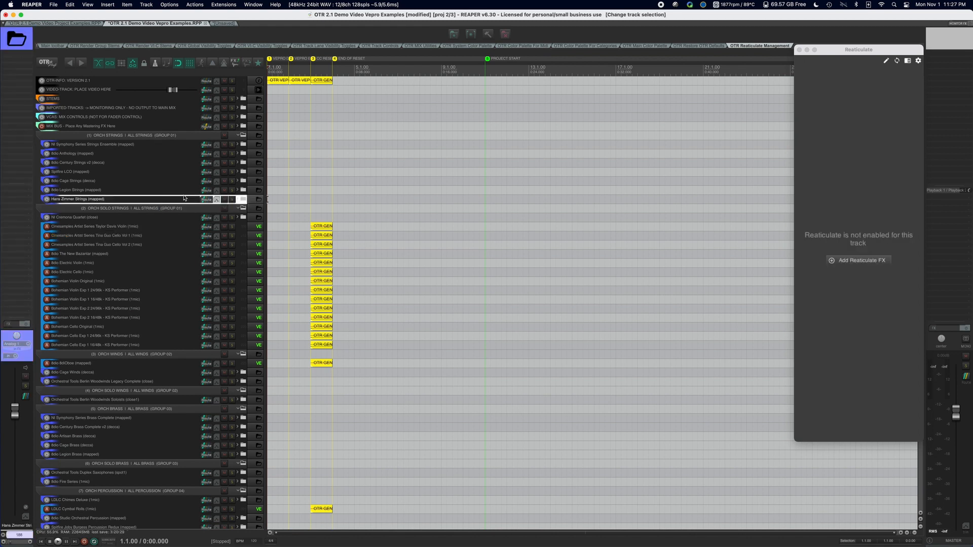
{"action": "left_click", "coordinate": [241, 200]}
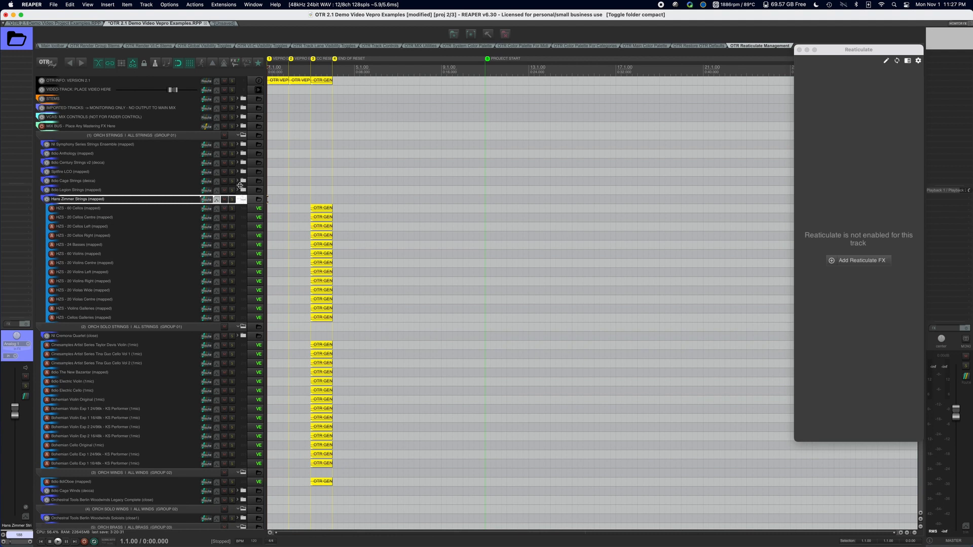
{"action": "left_click", "coordinate": [241, 190]}
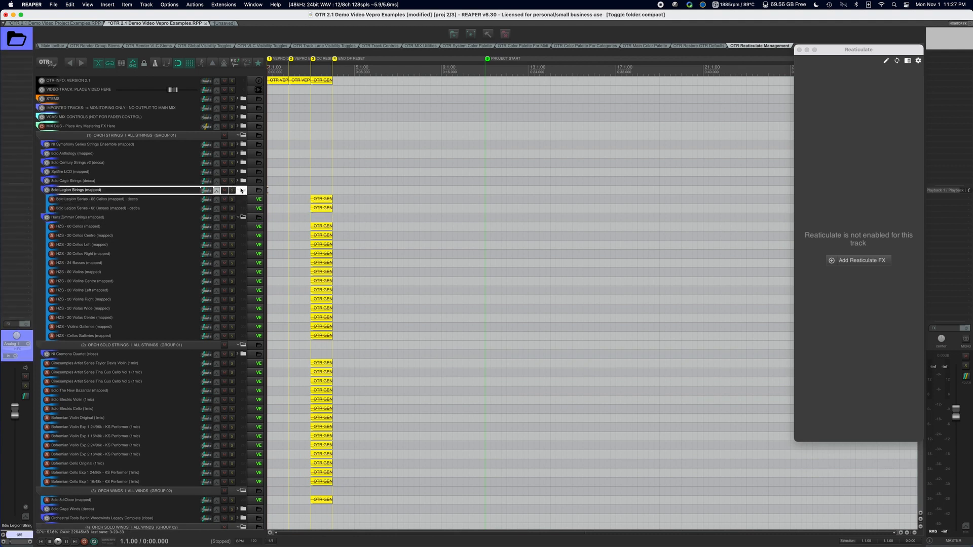
{"action": "left_click", "coordinate": [241, 190]}
{"action": "left_click", "coordinate": [242, 200]}
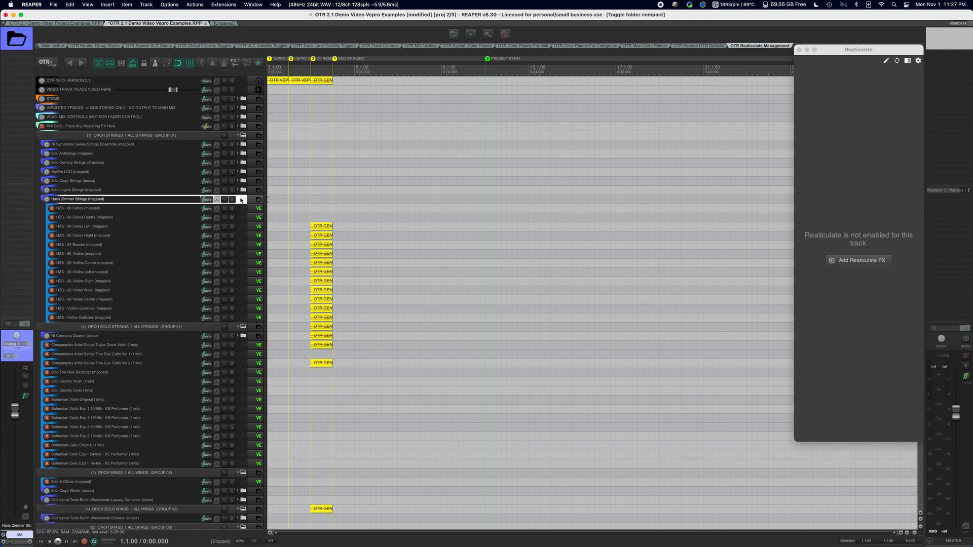
{"action": "left_click", "coordinate": [241, 199]}
{"action": "left_click", "coordinate": [243, 218]}
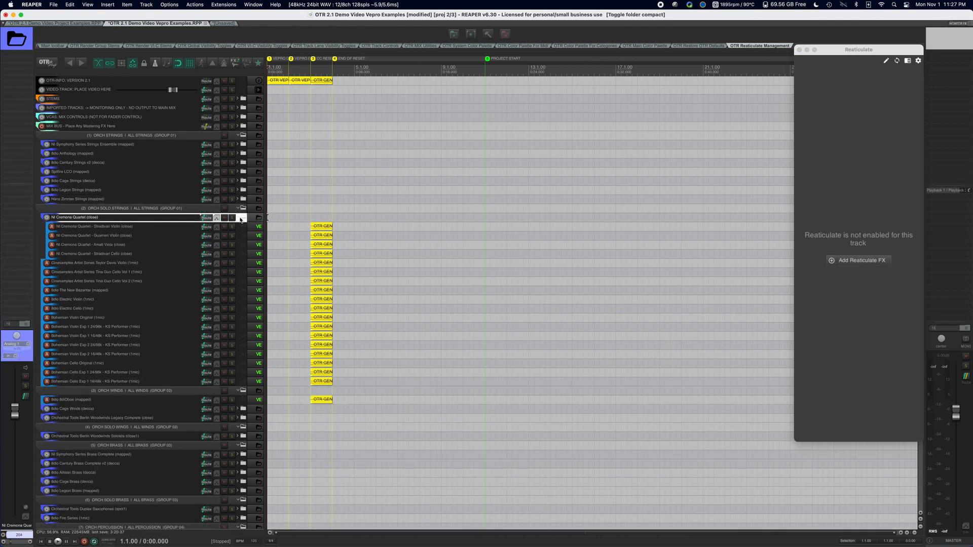
{"action": "left_click", "coordinate": [241, 219]}
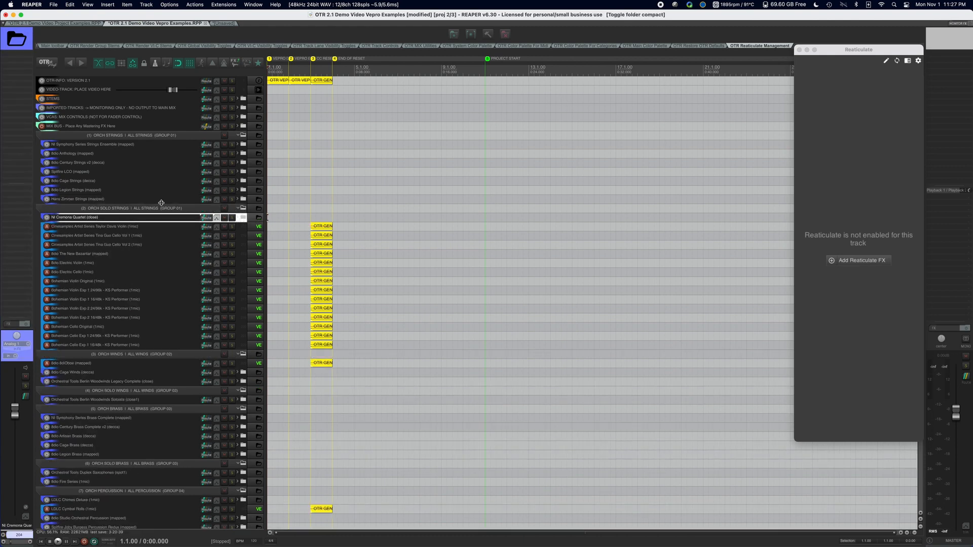
Inspect the tracks inside the 8dio Aura Exotic Studio Percussion folder in the world percussion group, collapsing the folder again.
{"action": "scroll", "coordinate": [243, 174], "scroll_direction": "down", "scroll_amount": 4}
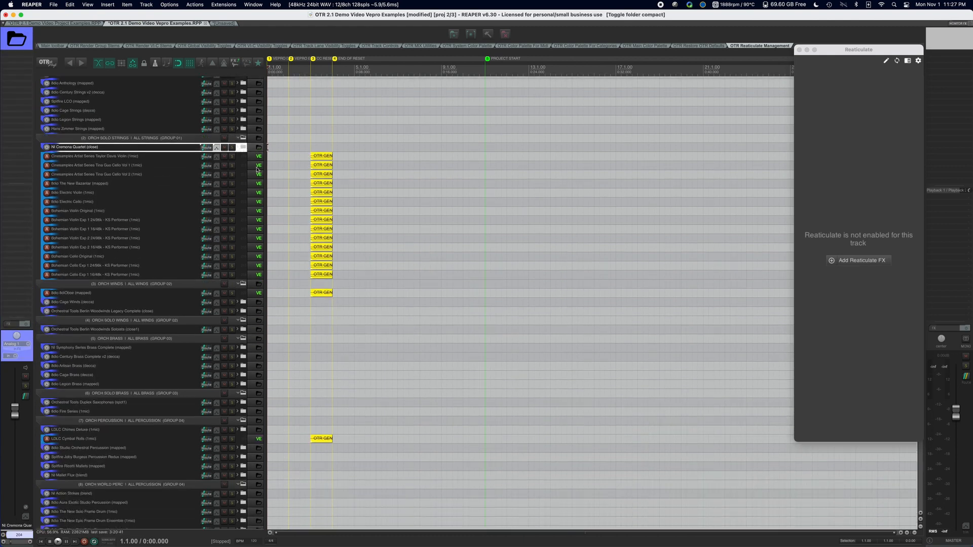
{"action": "scroll", "coordinate": [256, 279], "scroll_direction": "down", "scroll_amount": 9}
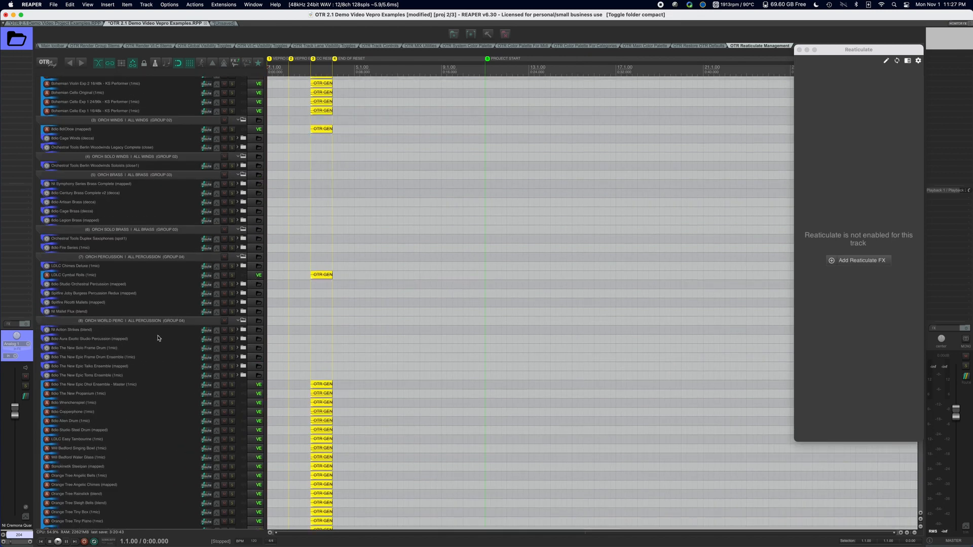
{"action": "left_click", "coordinate": [245, 340]}
{"action": "left_click", "coordinate": [243, 340]}
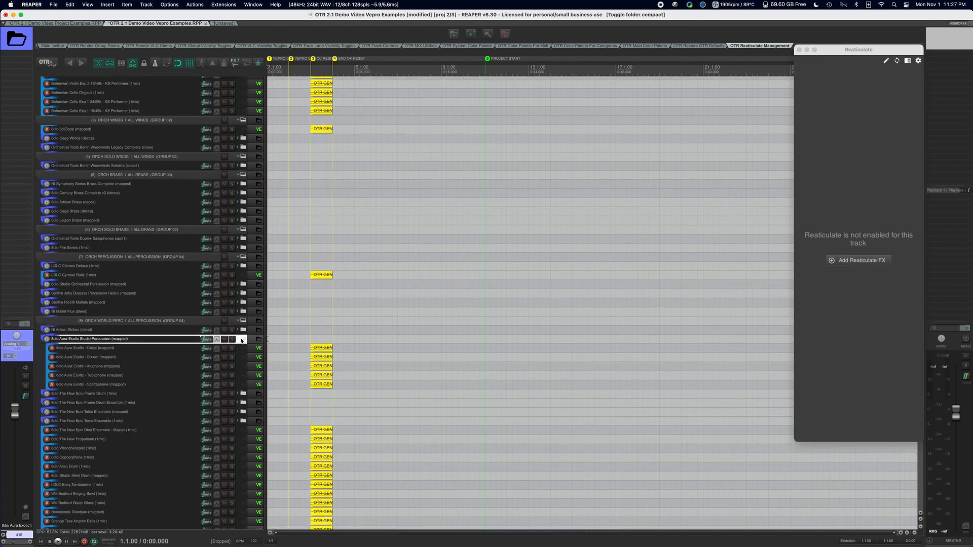
Look through the remaining instrument groups, including drum kits, guitars, choir vocals, synths and keys, to compare VEPro and blank tracks.
{"action": "scroll", "coordinate": [159, 349], "scroll_direction": "down", "scroll_amount": 18}
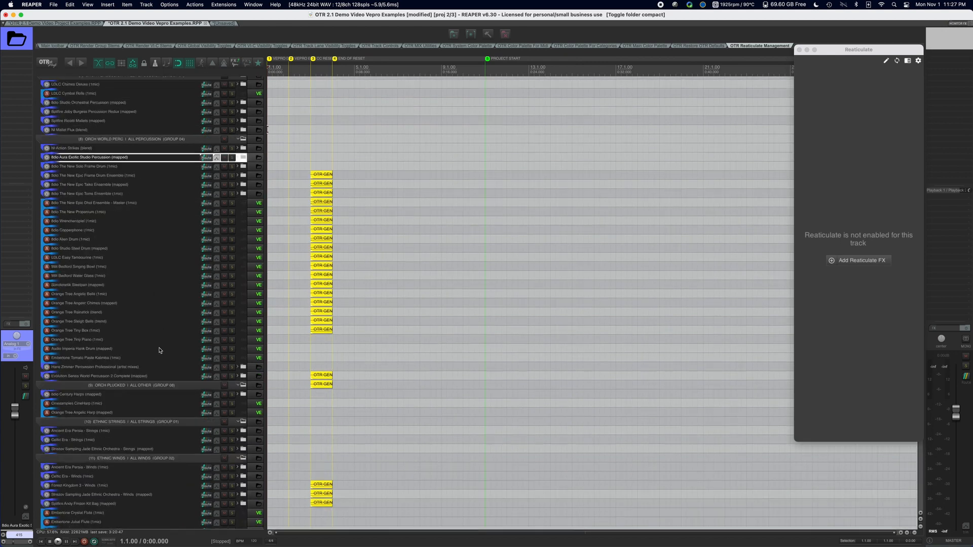
{"action": "scroll", "coordinate": [159, 348], "scroll_direction": "down", "scroll_amount": 20}
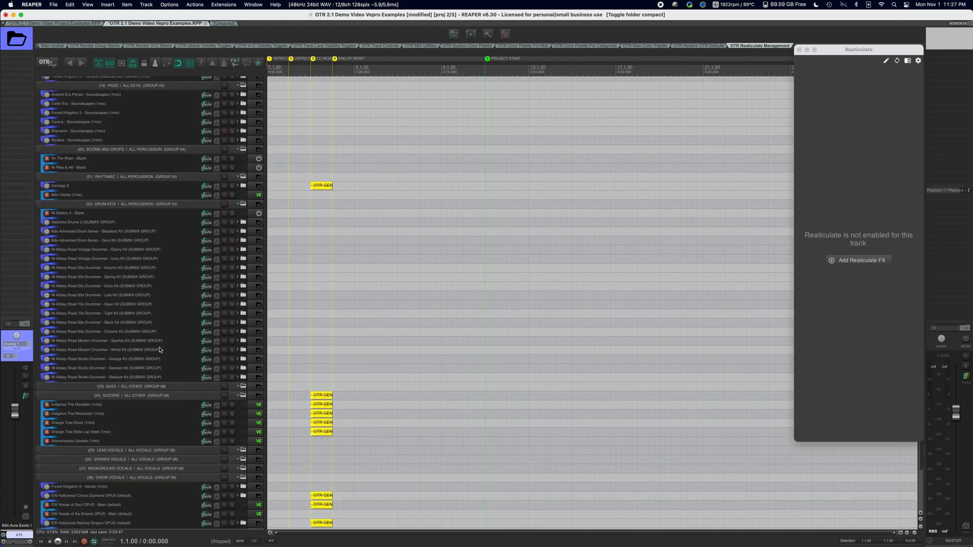
{"action": "scroll", "coordinate": [159, 349], "scroll_direction": "up", "scroll_amount": 20}
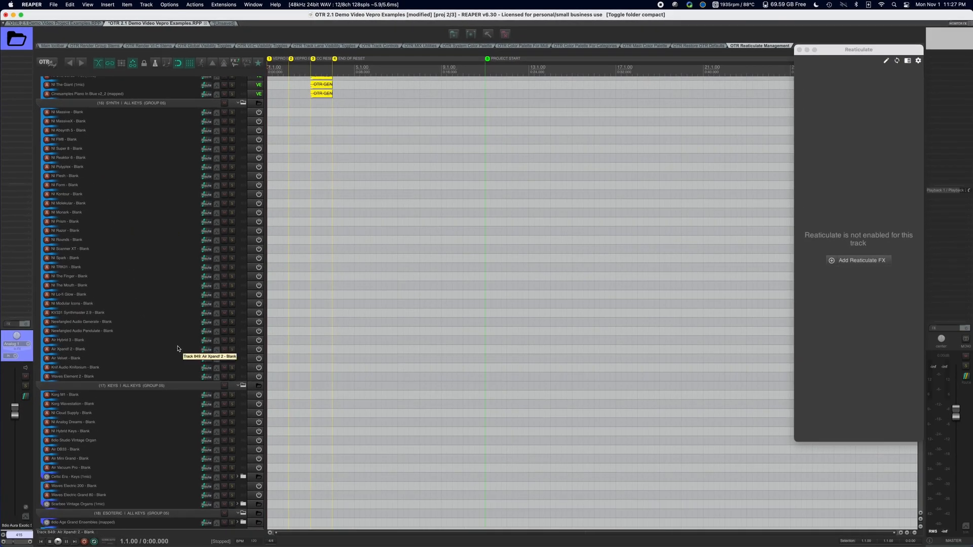
{"action": "scroll", "coordinate": [177, 348], "scroll_direction": "down", "scroll_amount": 3}
{"action": "scroll", "coordinate": [178, 346], "scroll_direction": "down", "scroll_amount": 6}
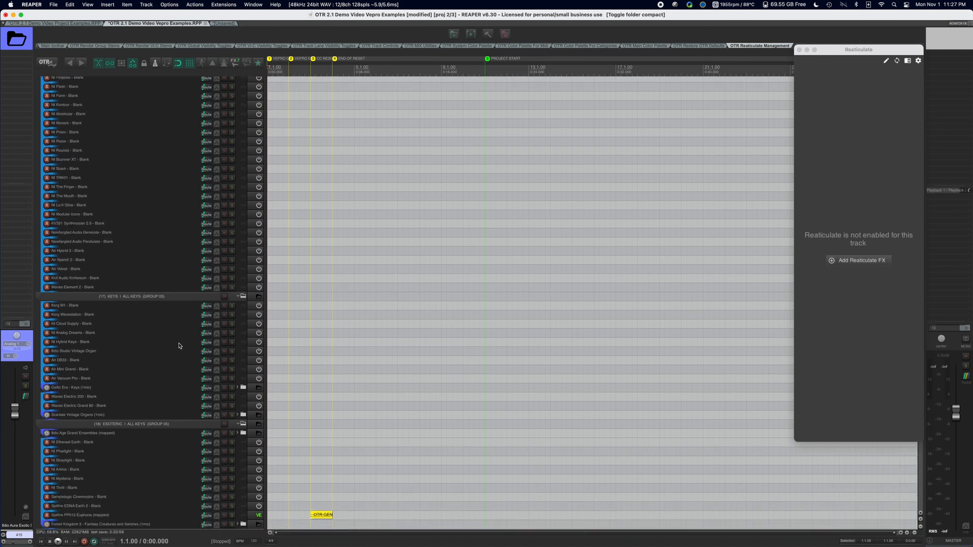
{"action": "scroll", "coordinate": [179, 346], "scroll_direction": "up", "scroll_amount": 15}
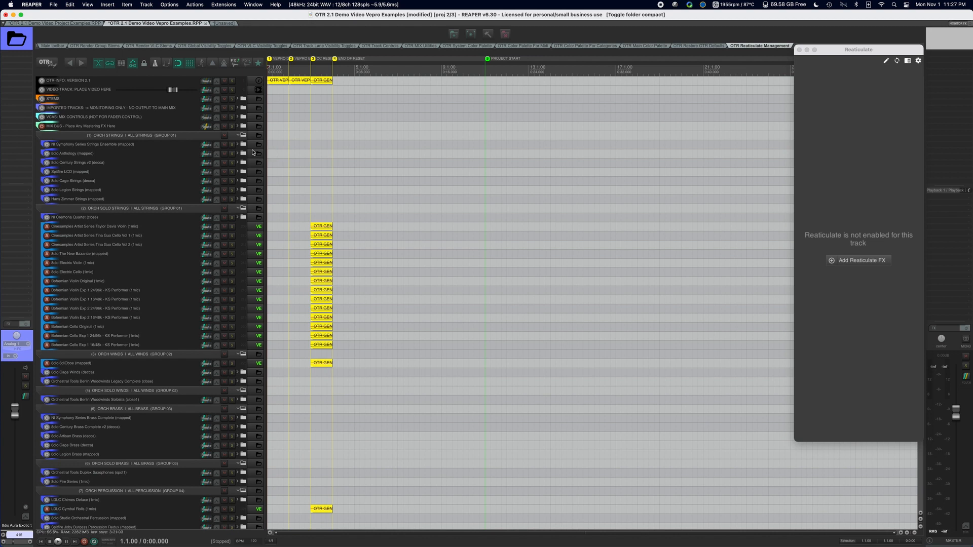
Switch to the OTR 2.1 Demo Video Project Examples project and review the first instrument track's VEPro server assignment options without choosing one.
{"action": "left_click", "coordinate": [81, 24]}
{"action": "left_click", "coordinate": [206, 218]}
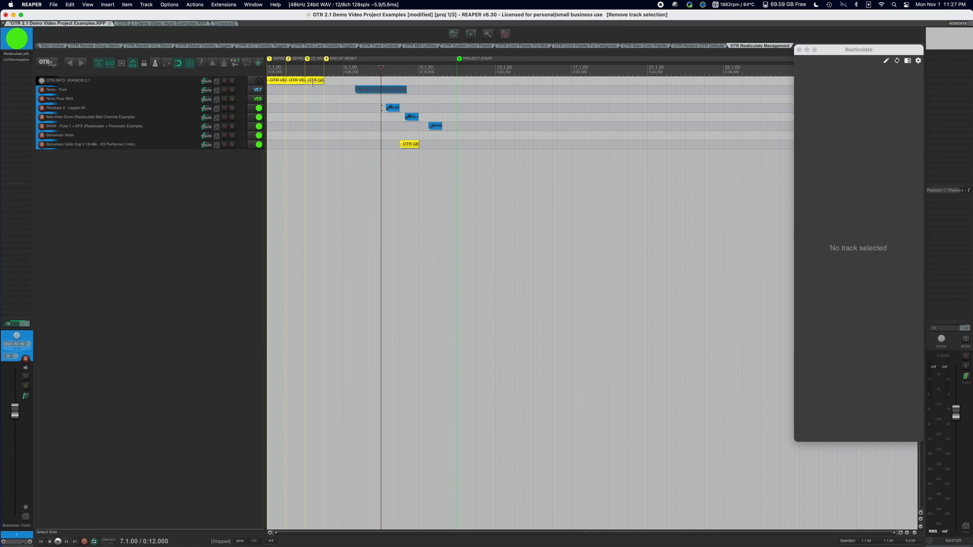
{"action": "right_click", "coordinate": [124, 81]}
{"action": "right_click", "coordinate": [108, 90]}
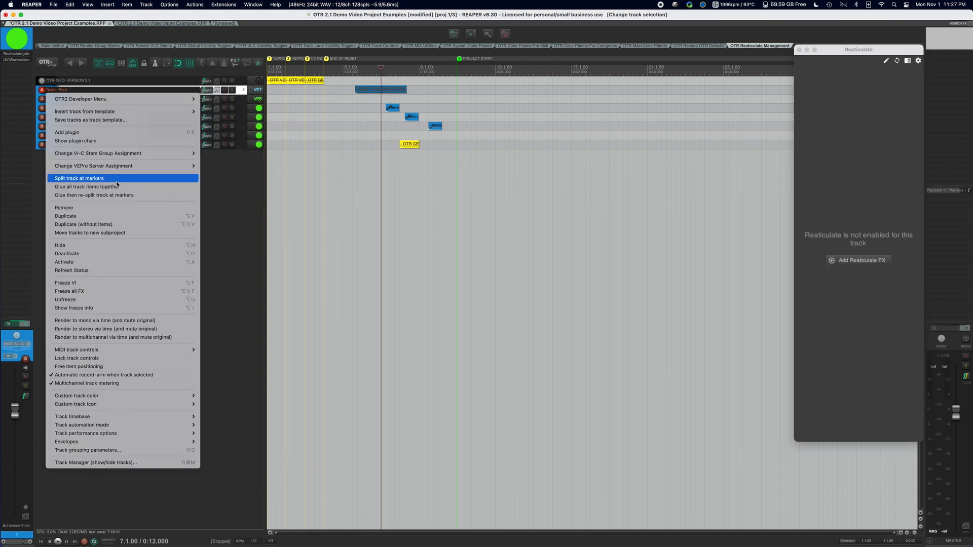
{"action": "mouse_move", "coordinate": [127, 170]}
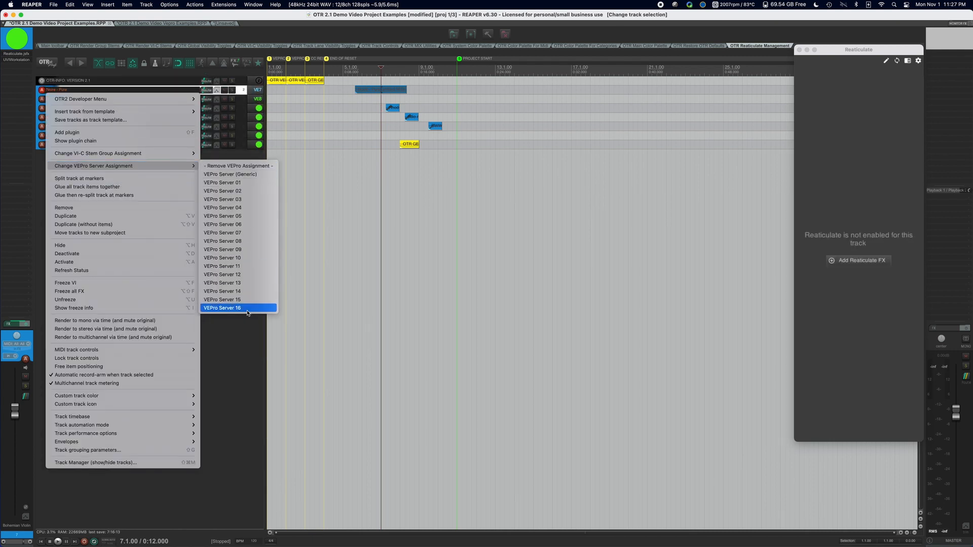
{"action": "left_click", "coordinate": [248, 349]}
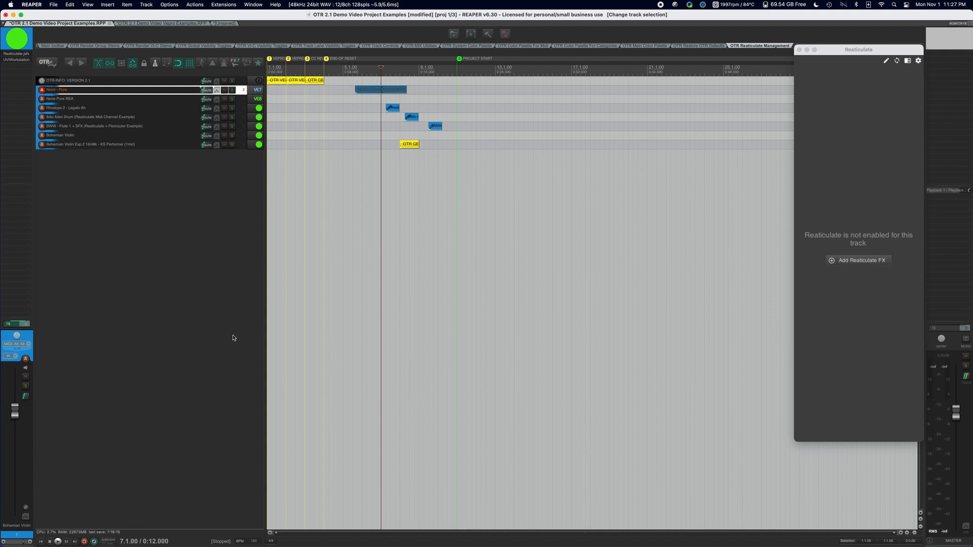